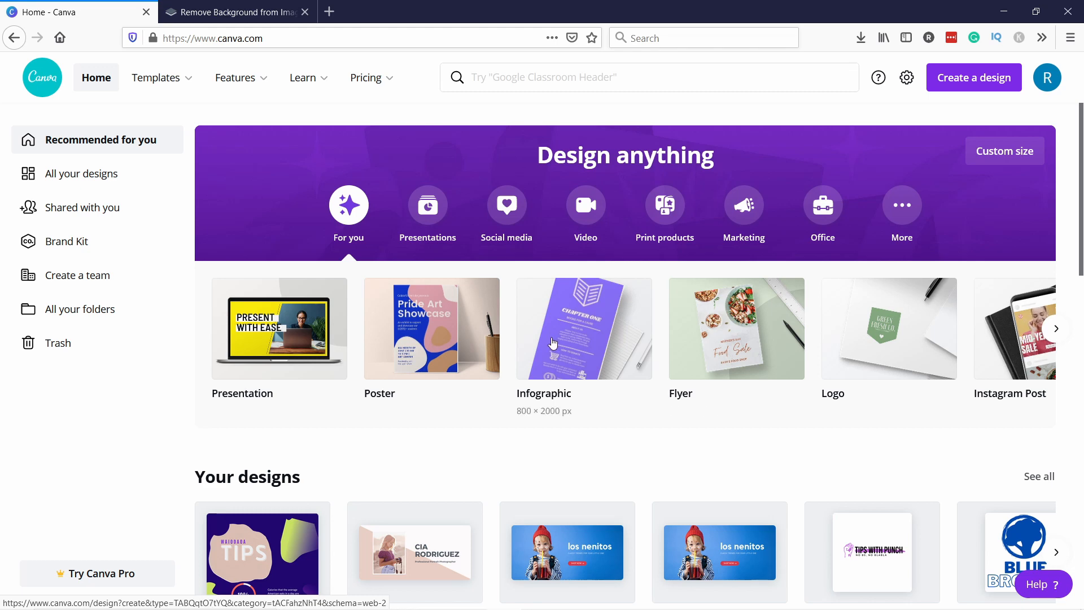
Browse the design type suggestions and create a new Infographic design
click(1056, 328)
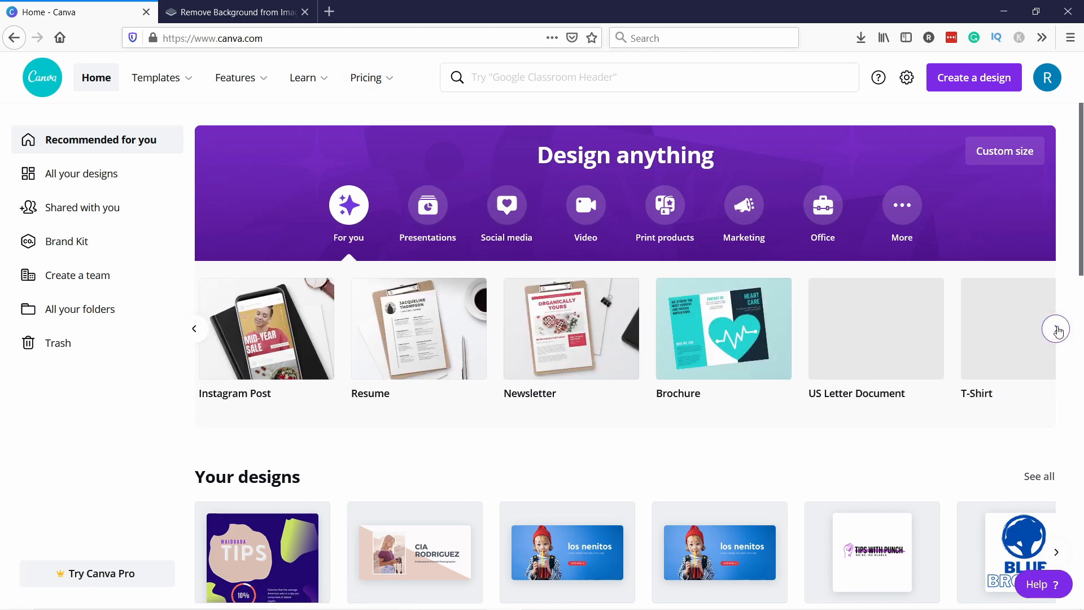
click(1055, 329)
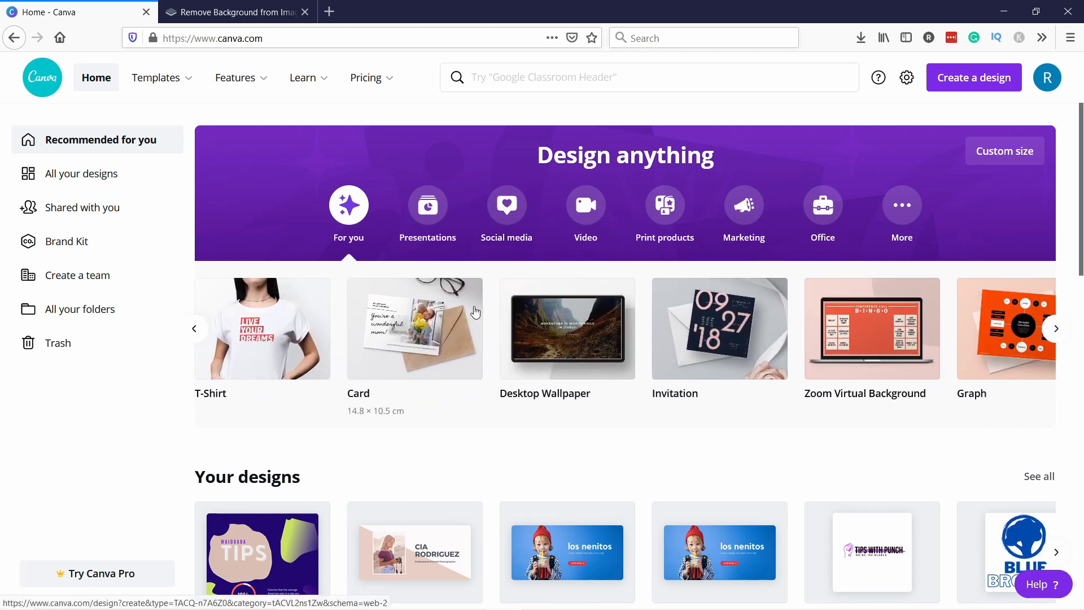
click(194, 329)
click(195, 329)
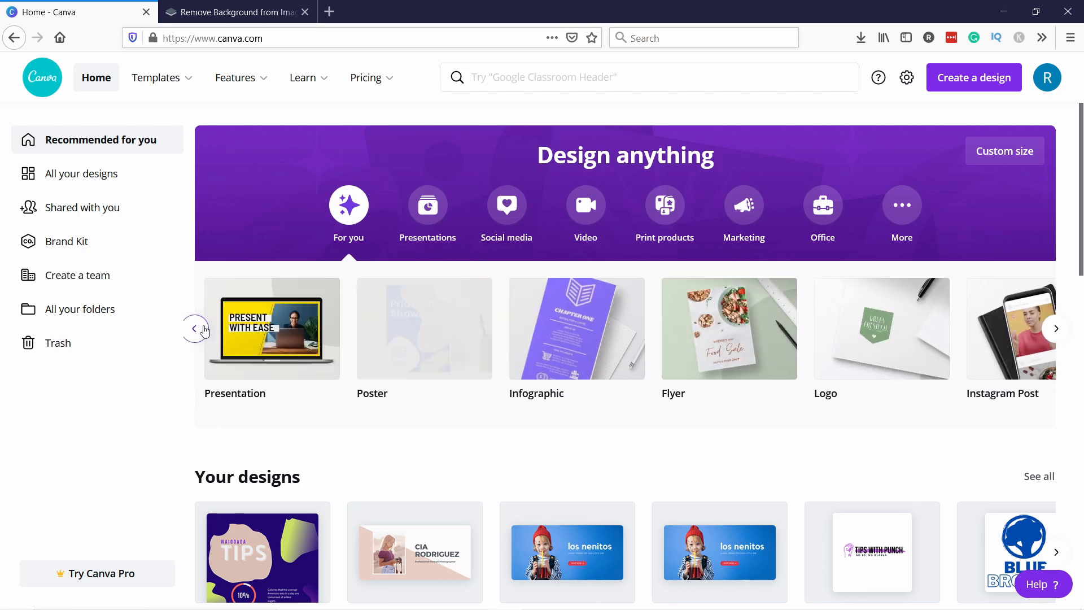
click(565, 350)
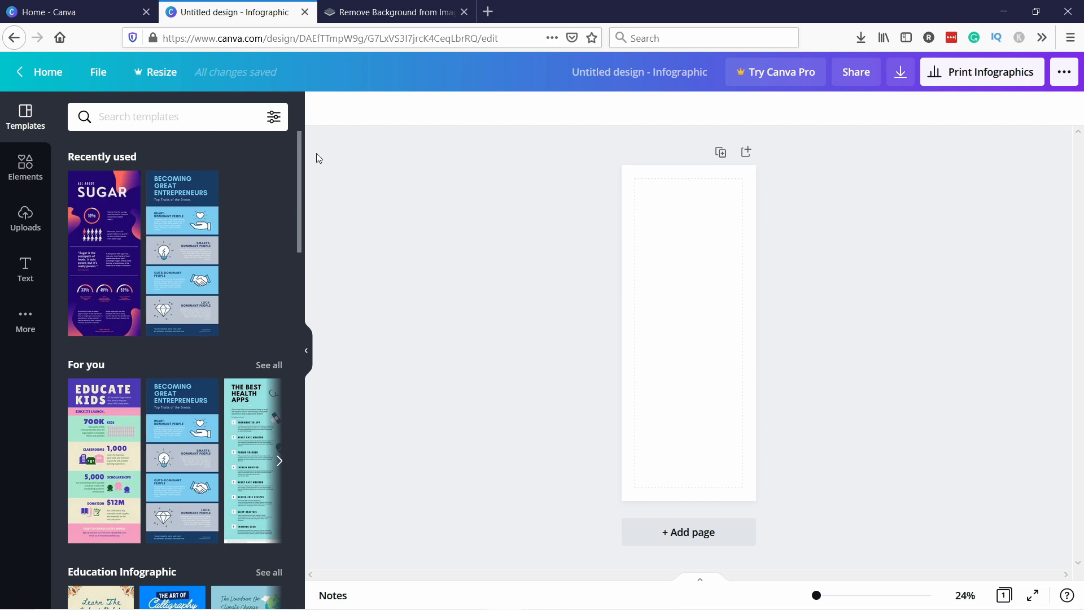
click(64, 17)
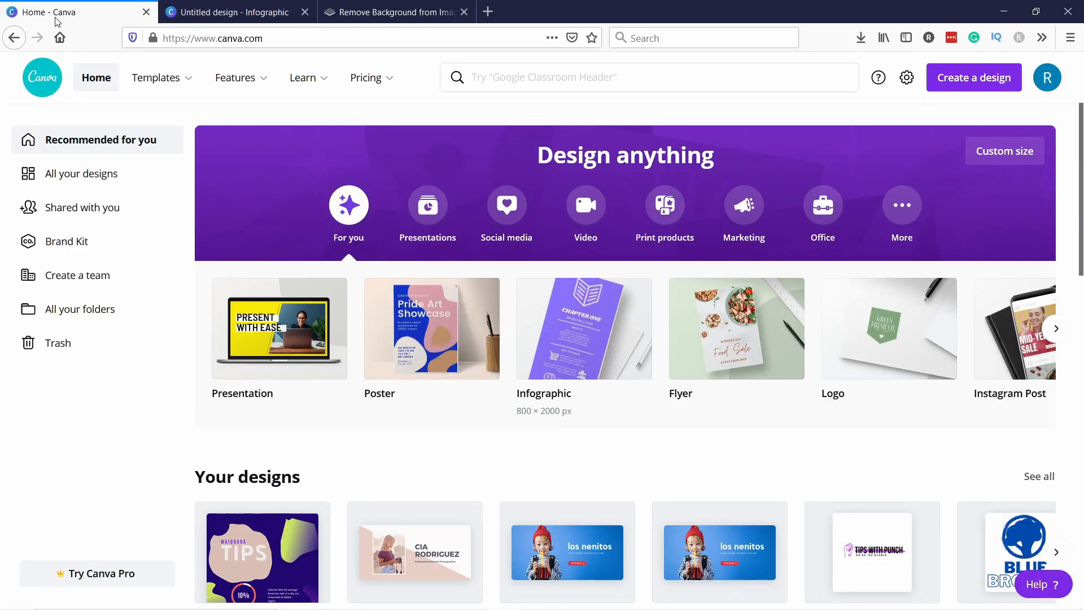
click(965, 87)
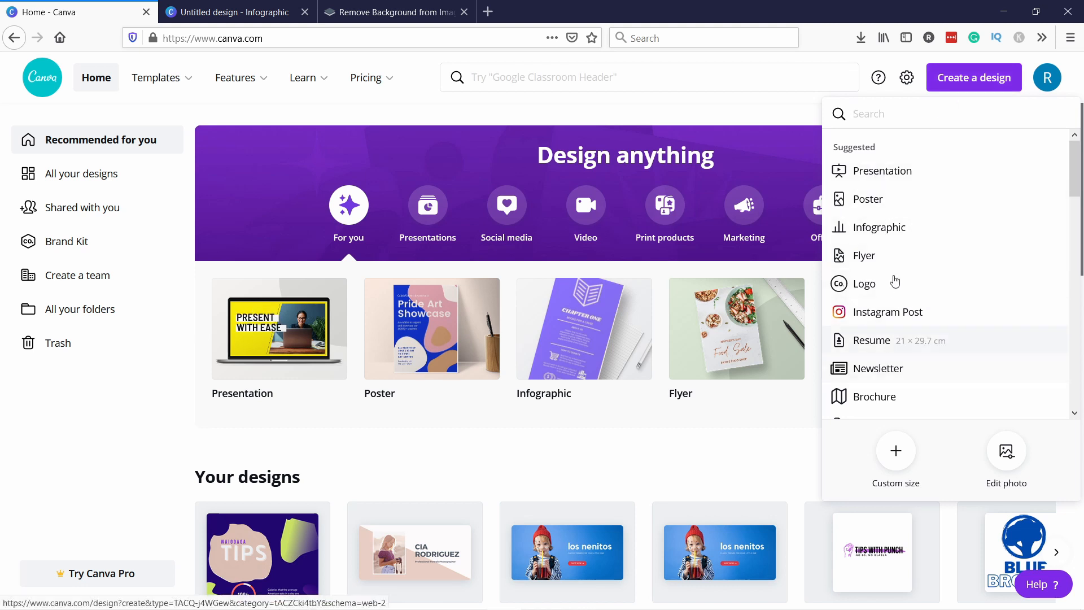
click(910, 457)
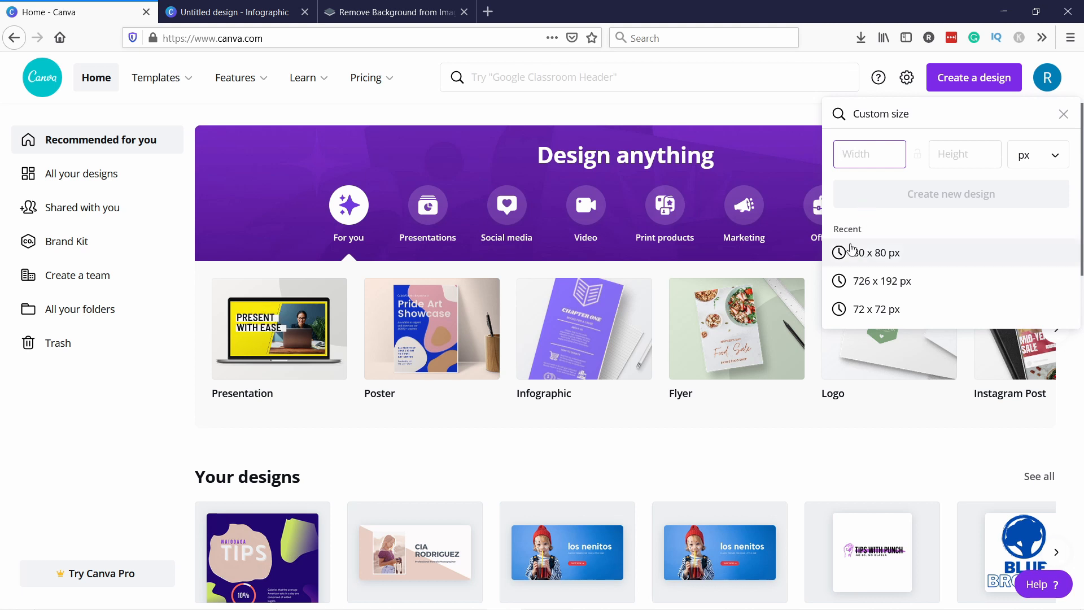
click(1064, 114)
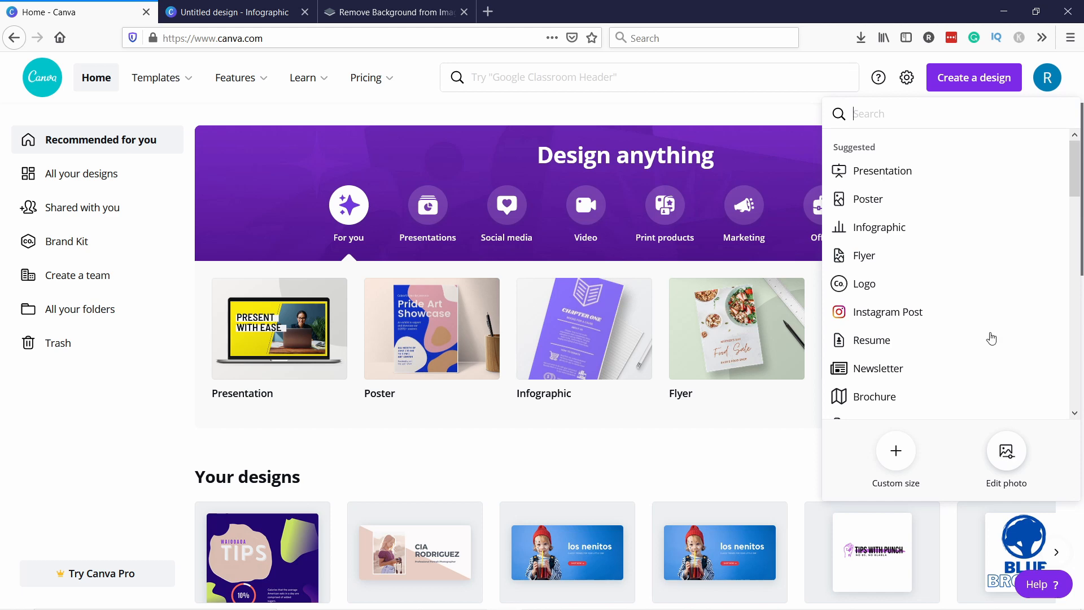
Return to the infographic design and apply the '5 Reasons to Give to Charity' template
click(234, 12)
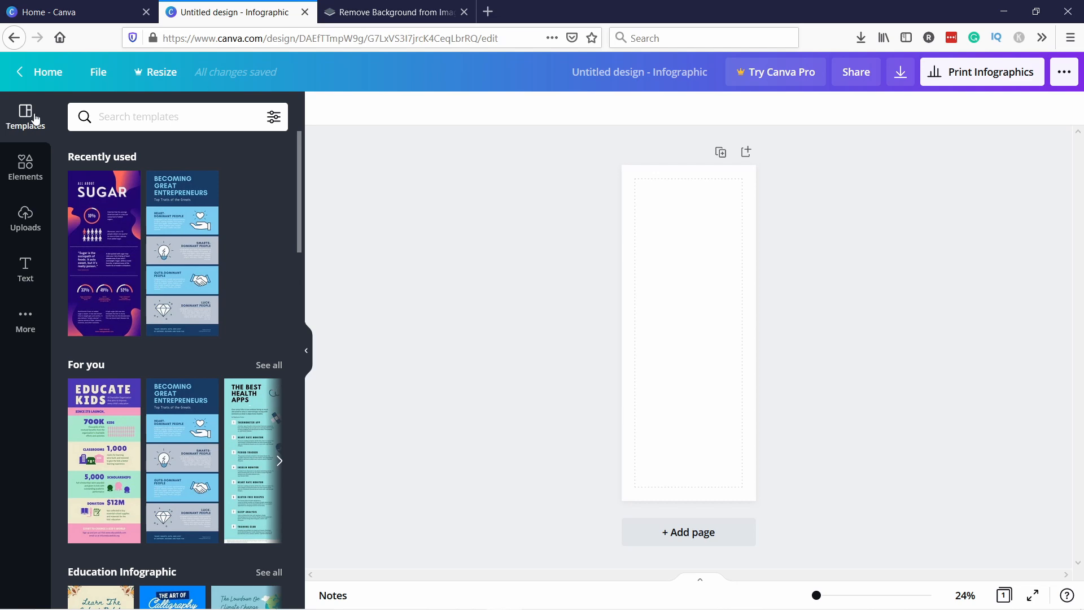
scroll(204, 236, down, 12)
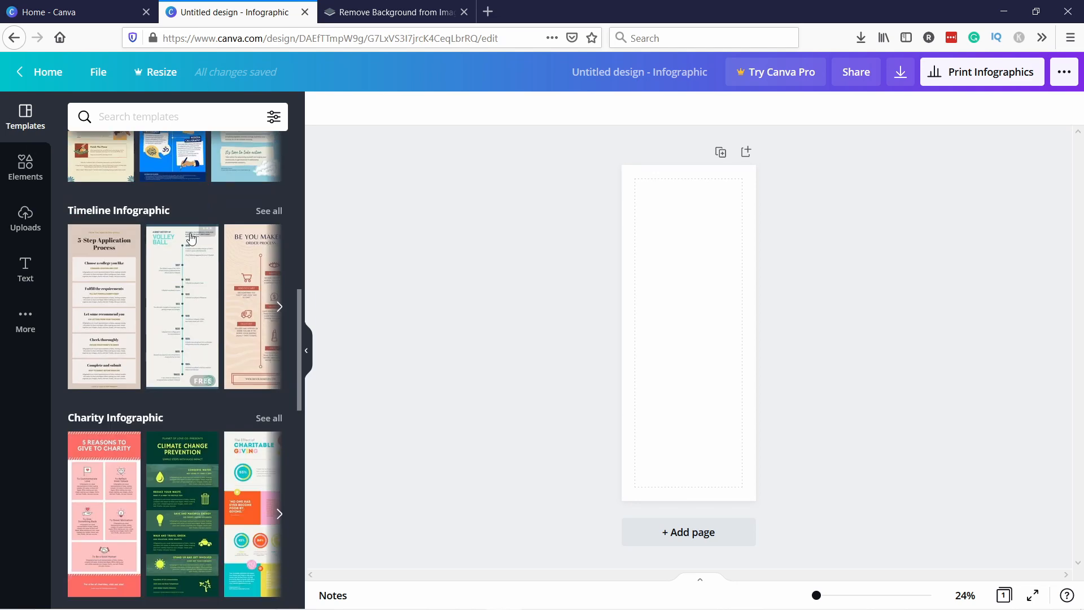
scroll(164, 192, down, 8)
scroll(171, 216, up, 10)
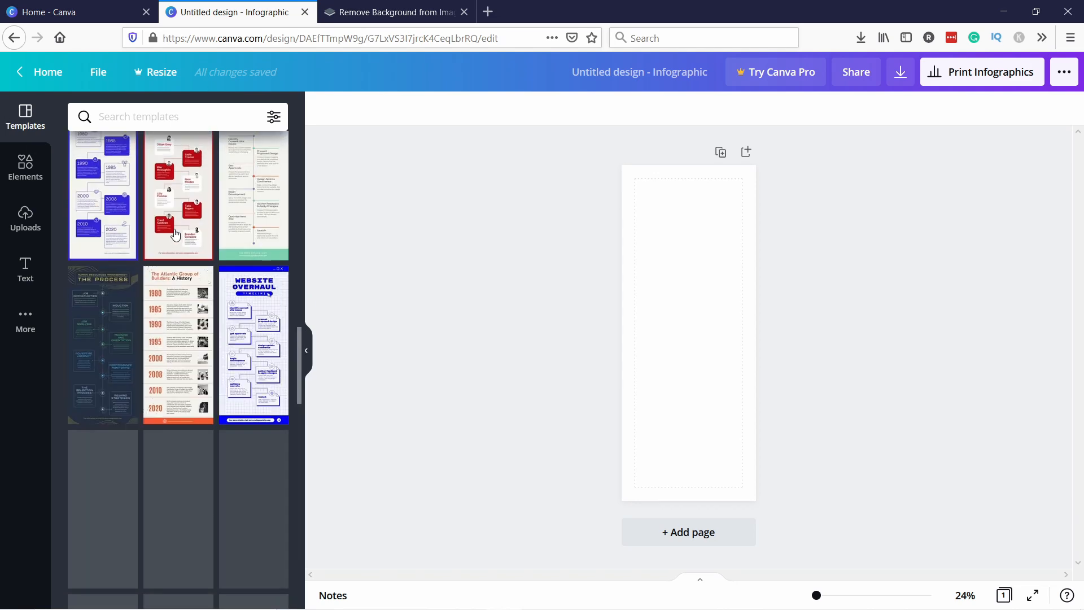
scroll(176, 231, down, 4)
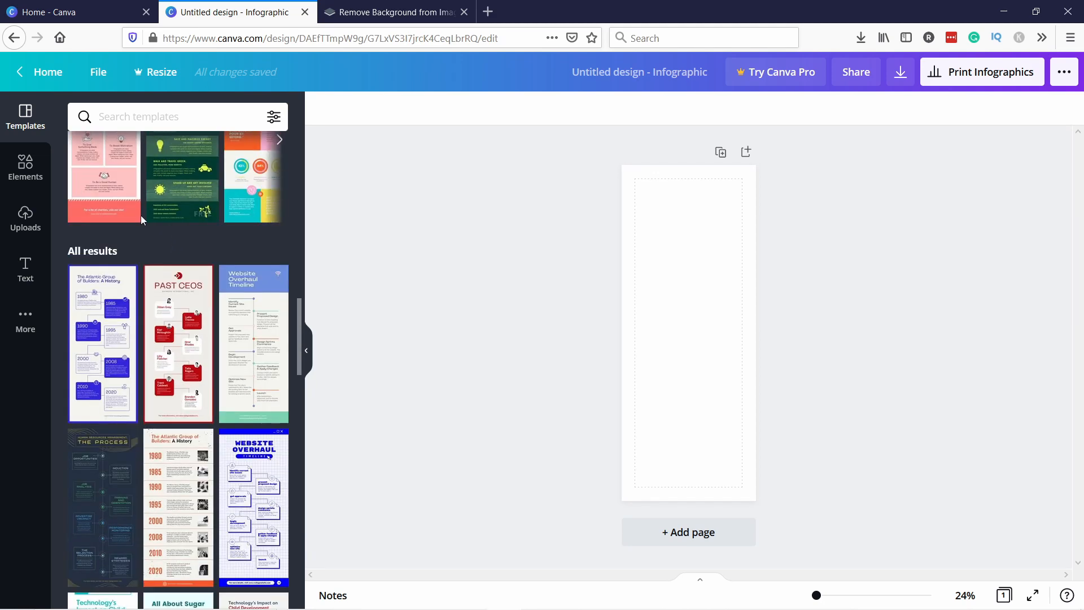
scroll(166, 207, up, 3)
click(85, 258)
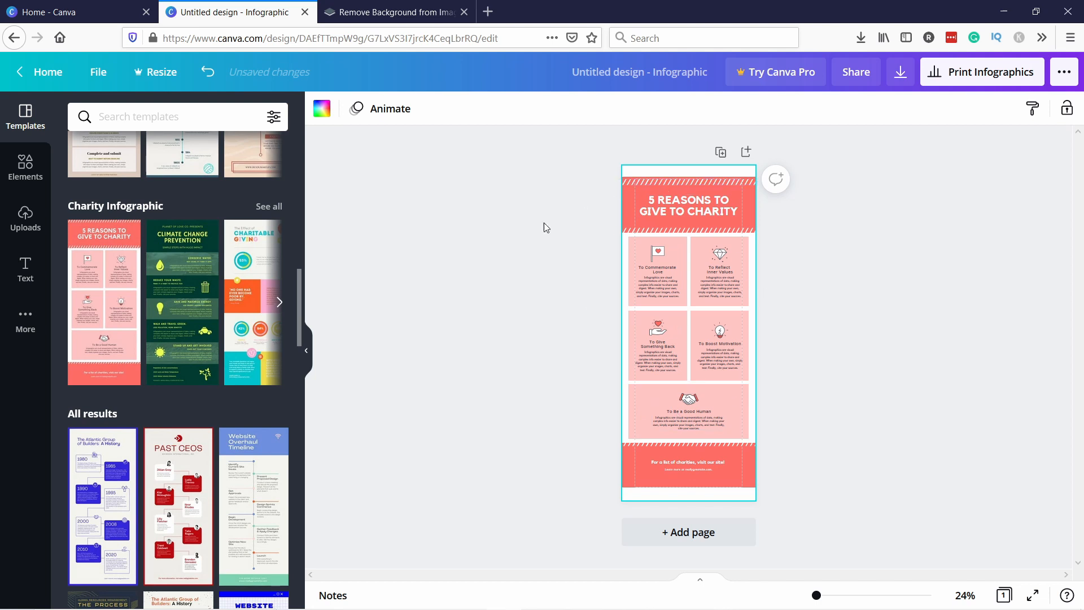
Replace the template's heading text with ADD MY OWN TEXT
click(673, 201)
double_click(679, 199)
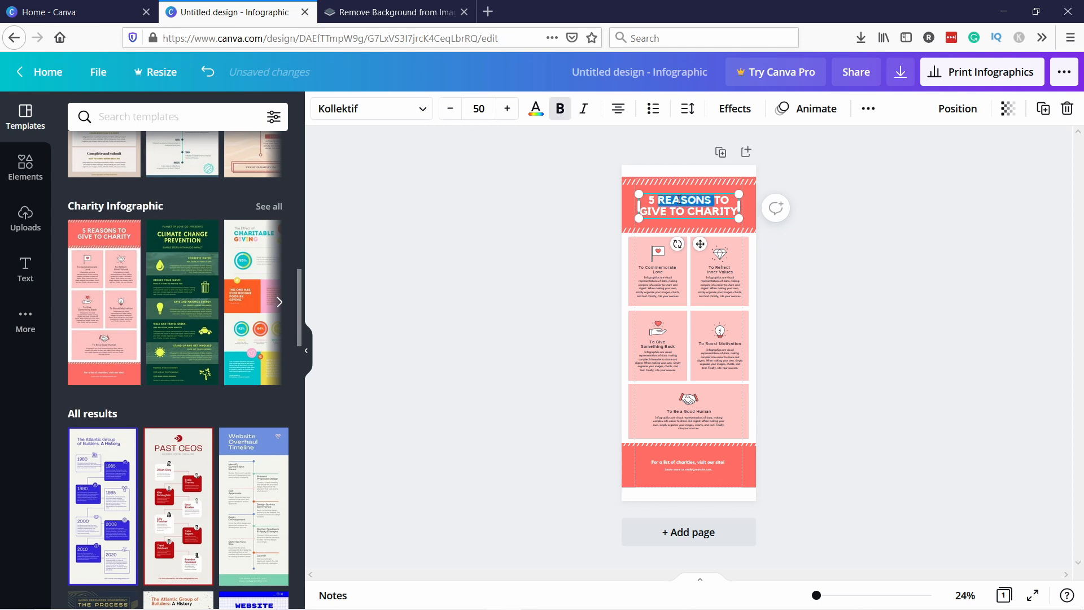
key(ctrl+a)
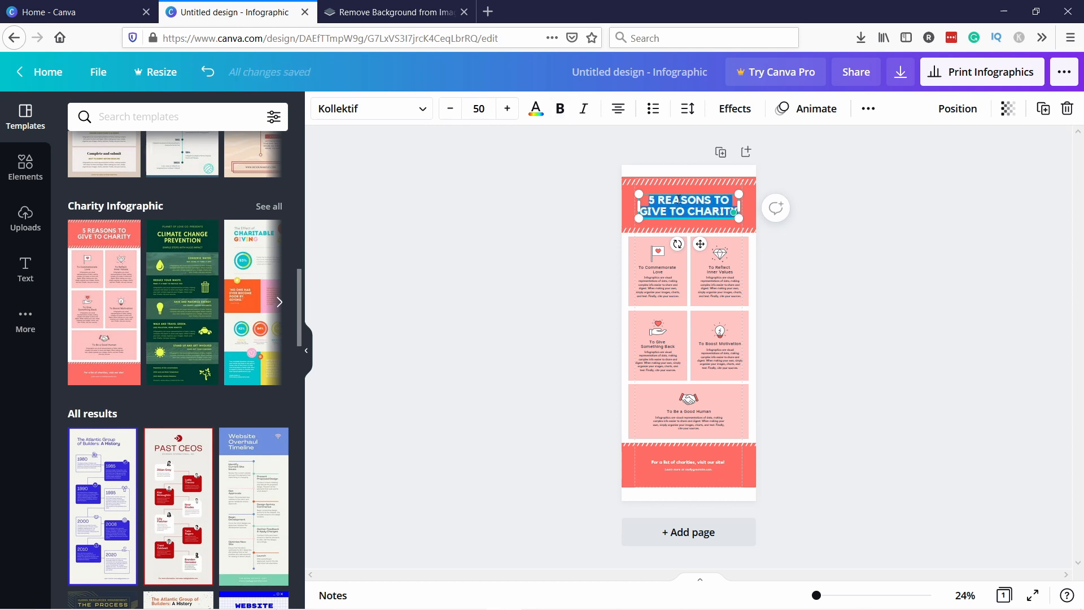
key(BackSpace)
text(ADD)
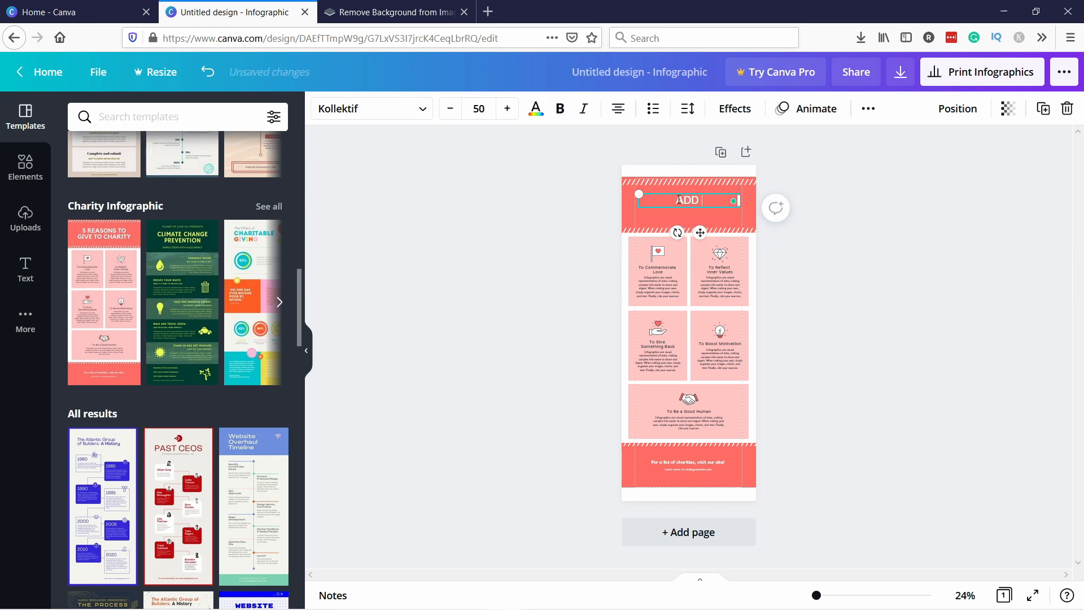
text( MY OWN TEXT)
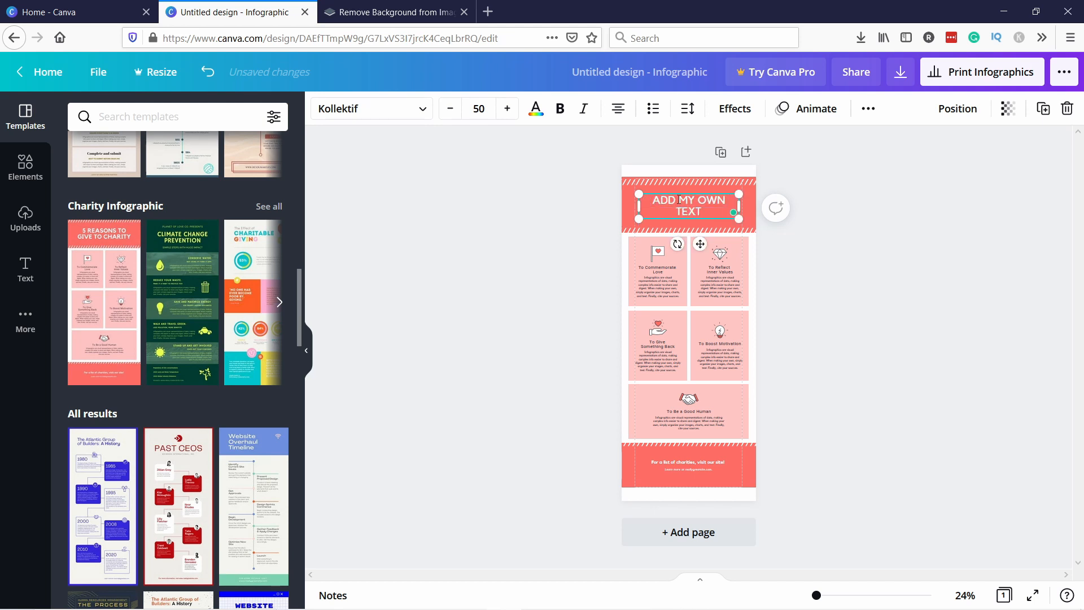
click(602, 217)
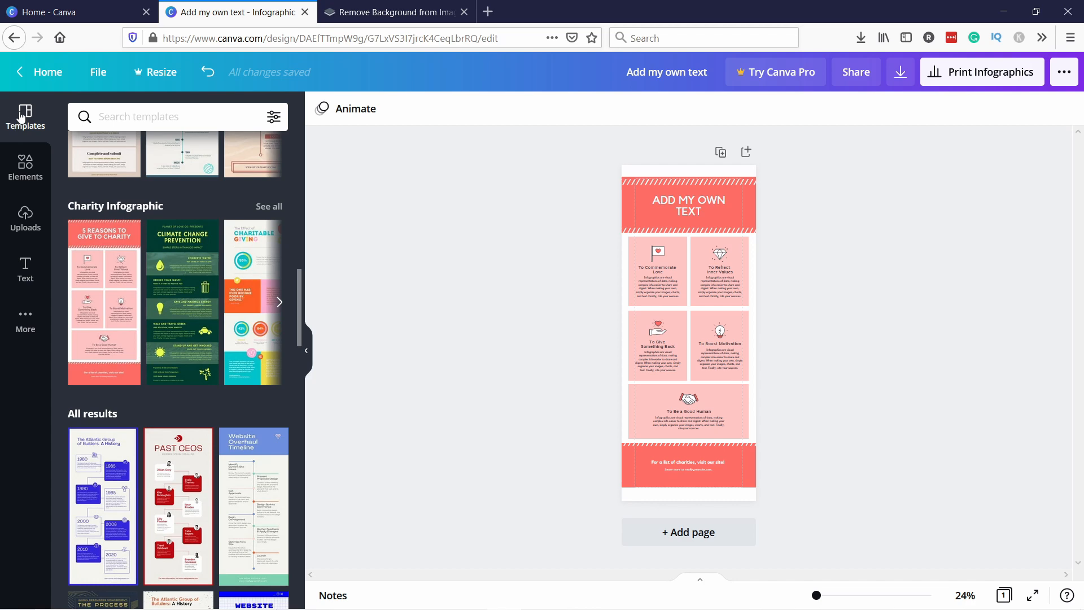
Browse the Elements, Uploads, Text and More panels to see what content can be added
click(32, 162)
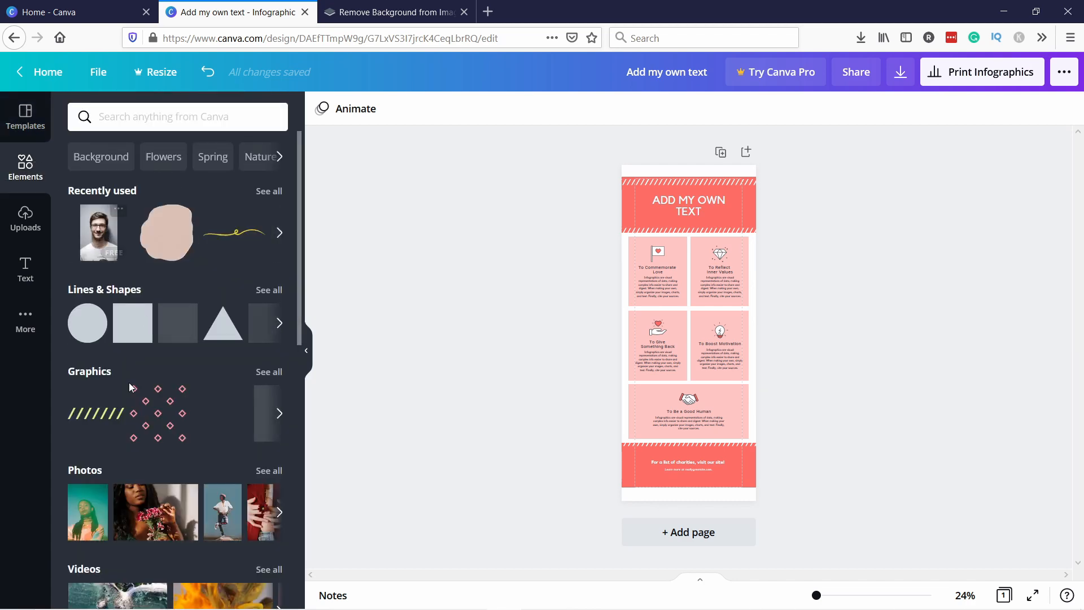
scroll(161, 423, down, 2)
scroll(162, 378, up, 2)
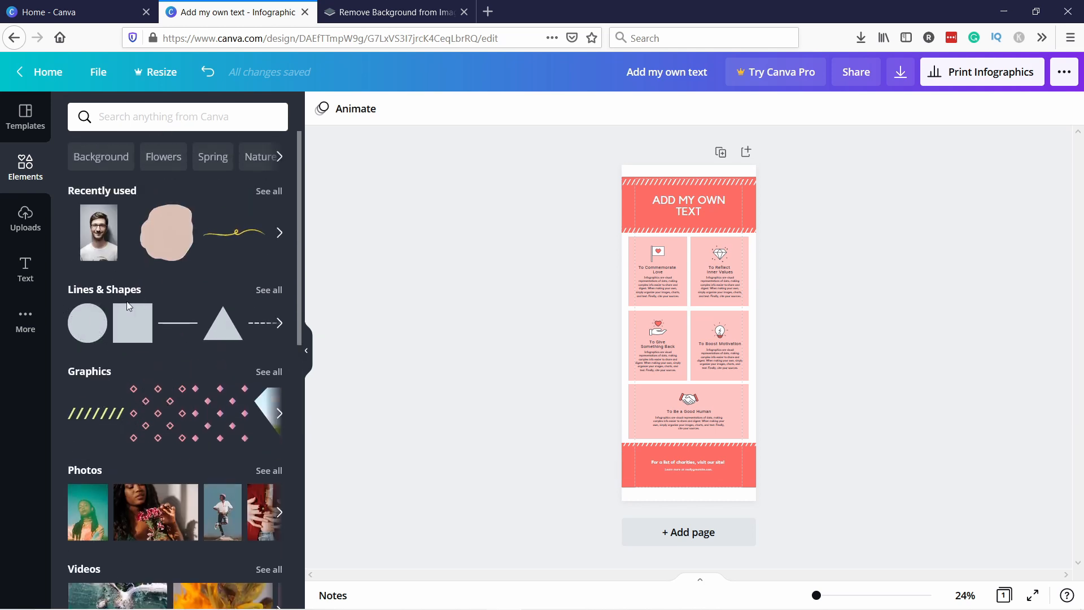
click(22, 215)
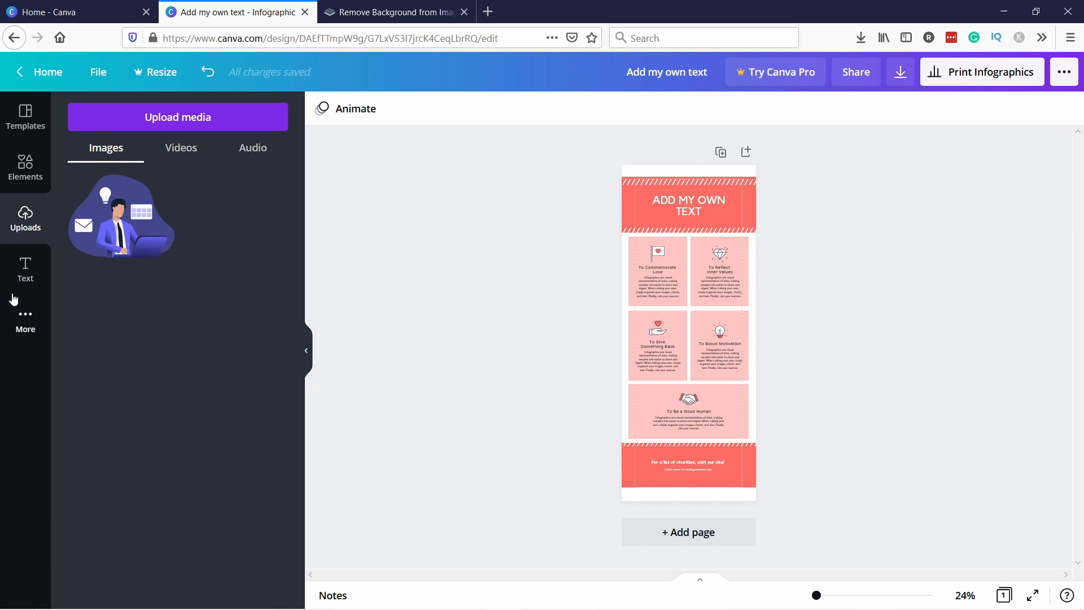
click(25, 268)
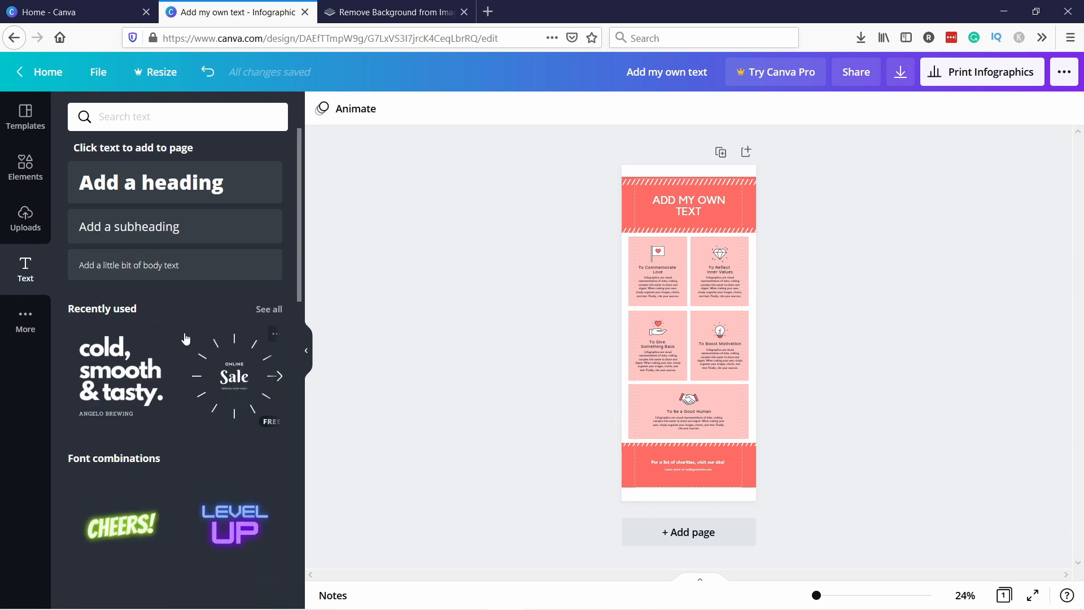
scroll(186, 339, down, 2)
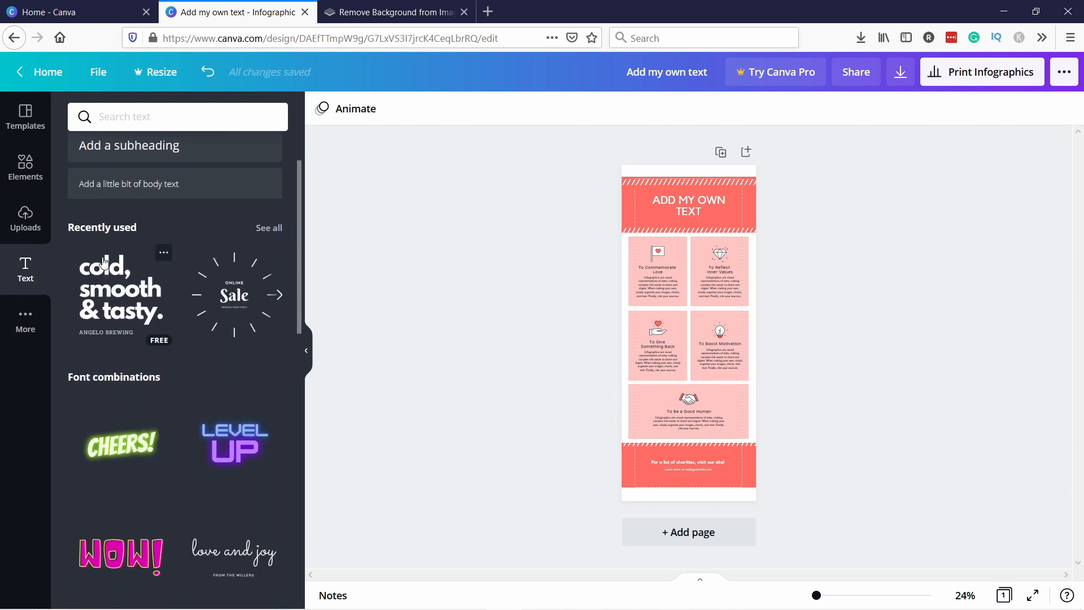
scroll(191, 460, down, 4)
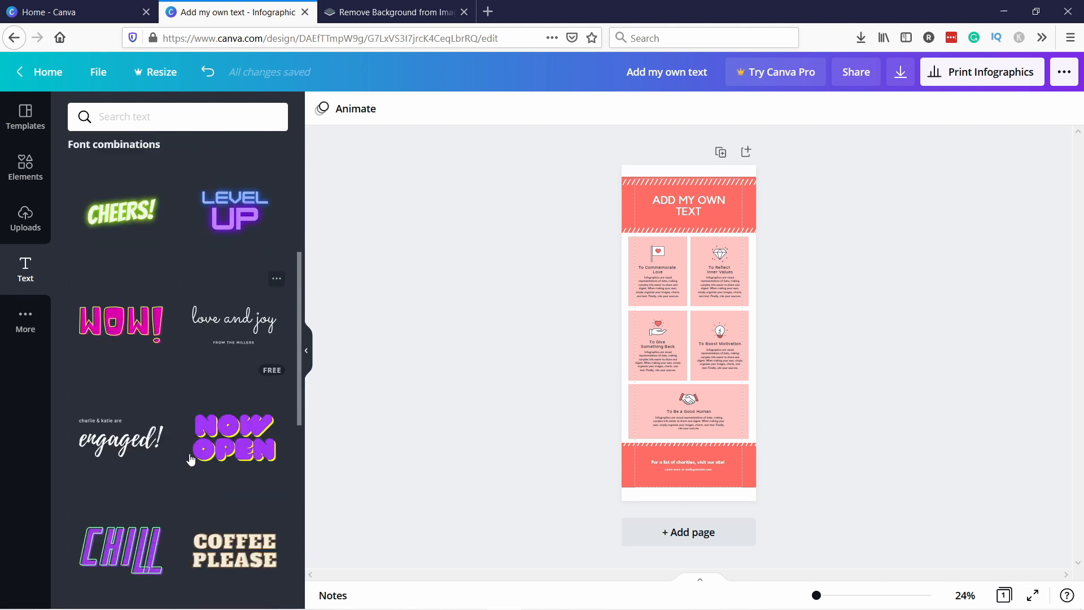
scroll(171, 450, up, 4)
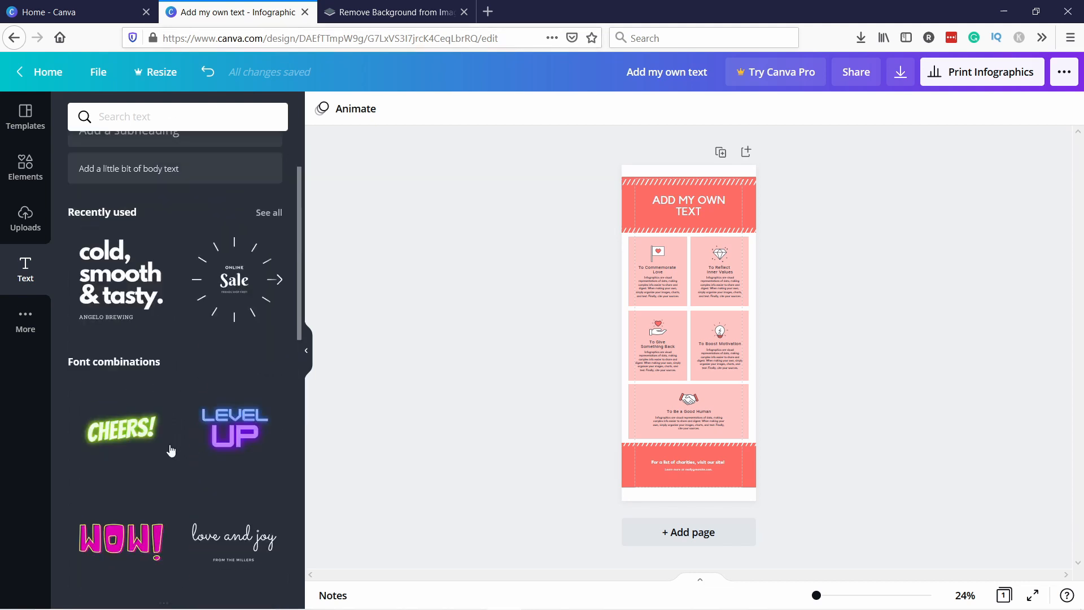
scroll(171, 450, up, 2)
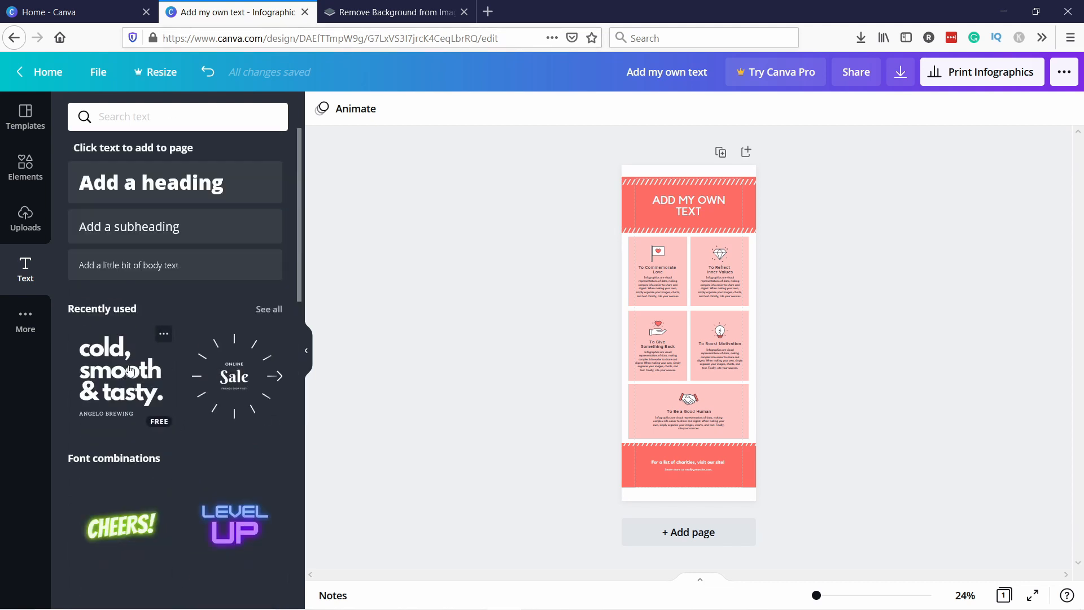
click(23, 328)
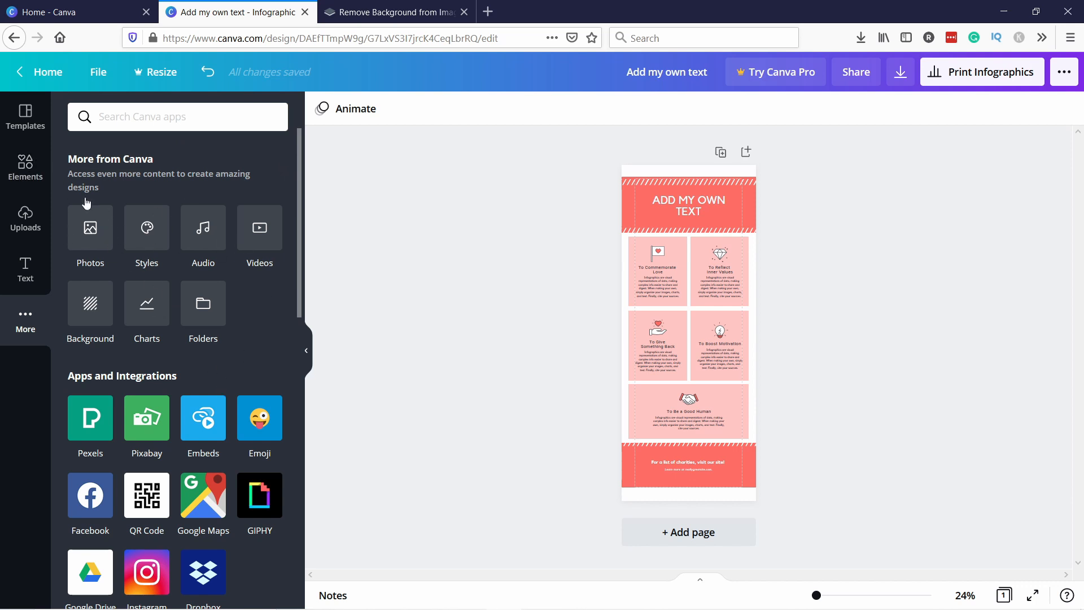
click(25, 163)
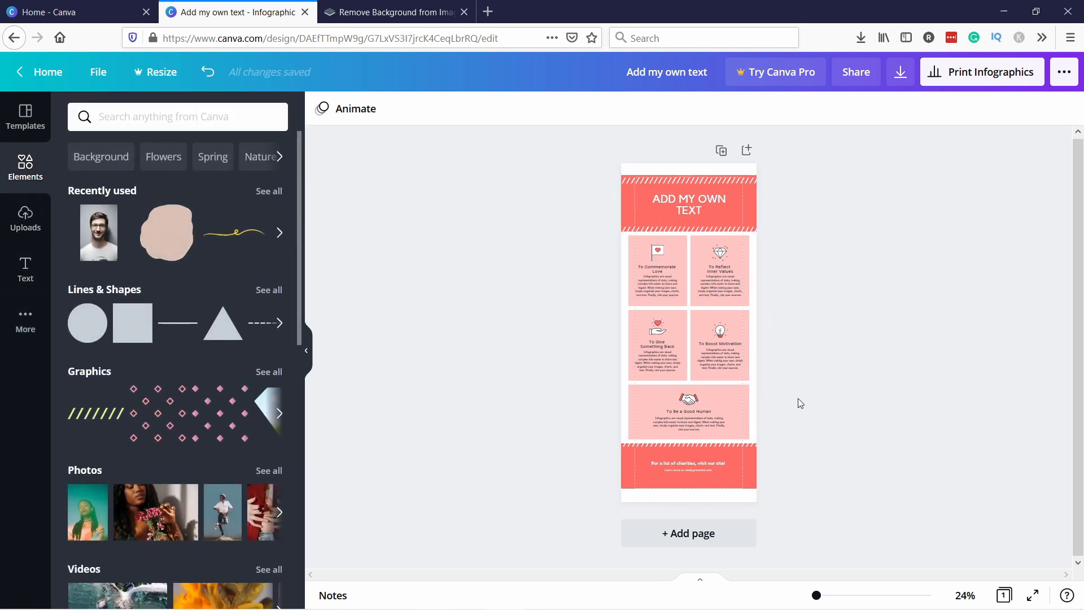
Select the heading text and view its Effects and Animate options
drag(818, 597, 823, 595)
scroll(768, 286, up, 4)
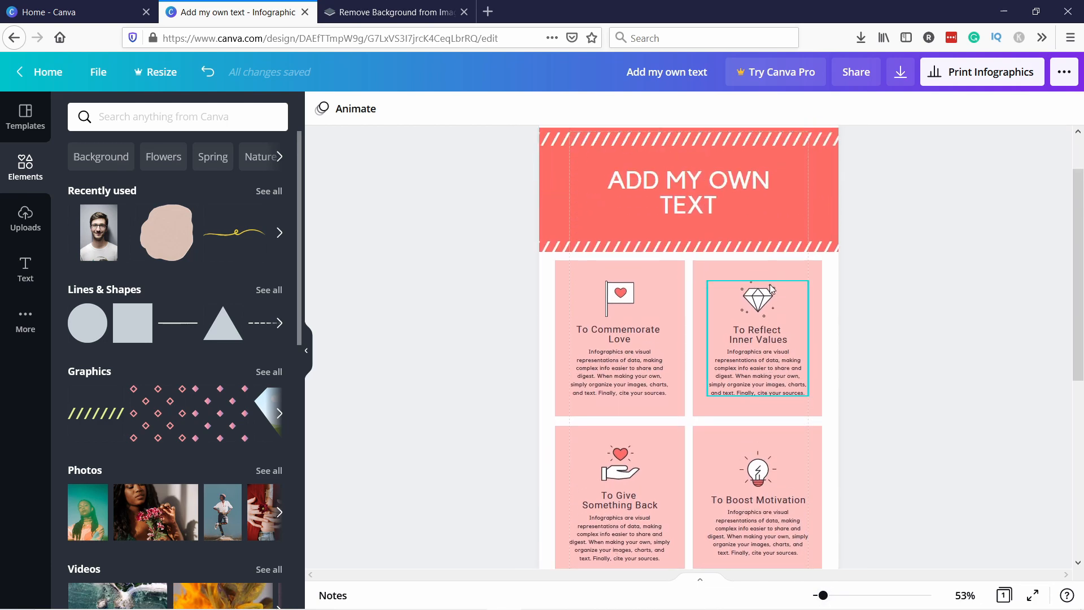
scroll(778, 251, down, 4)
scroll(777, 252, down, 3)
scroll(768, 280, up, 6)
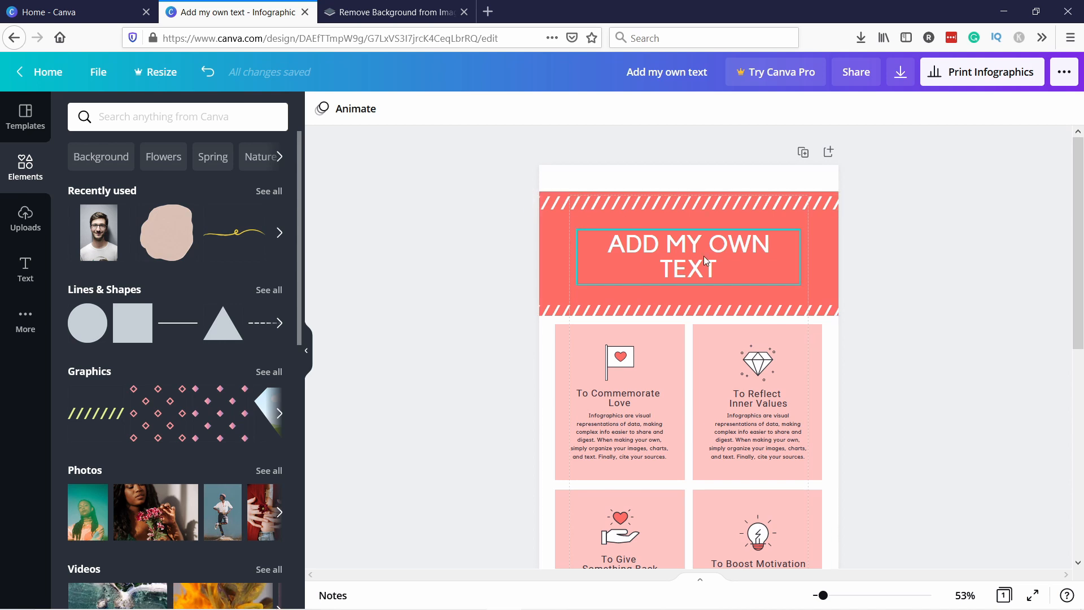
click(663, 246)
click(639, 244)
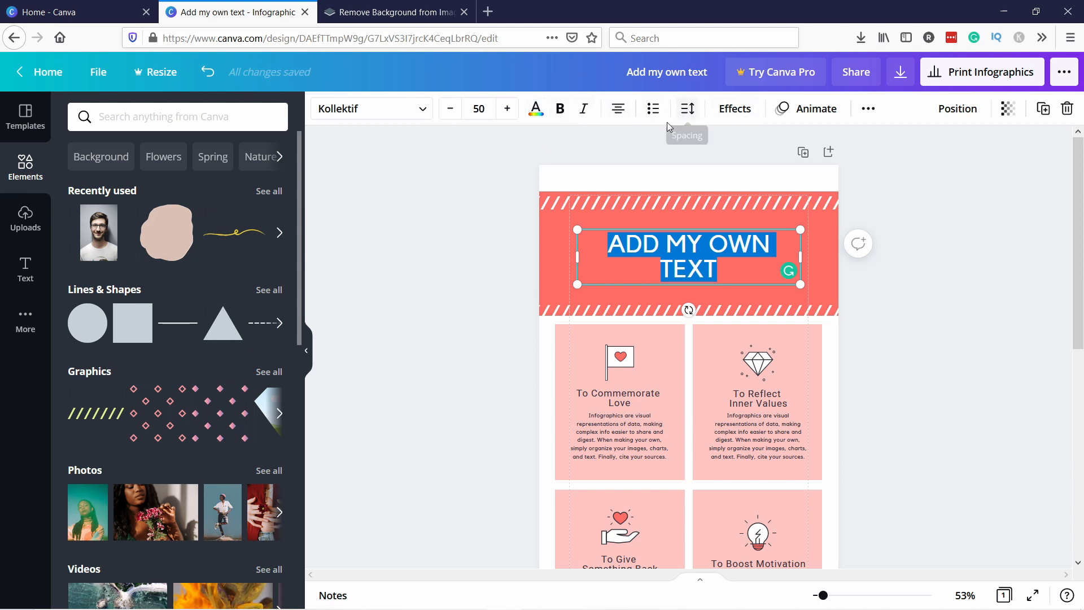
click(742, 112)
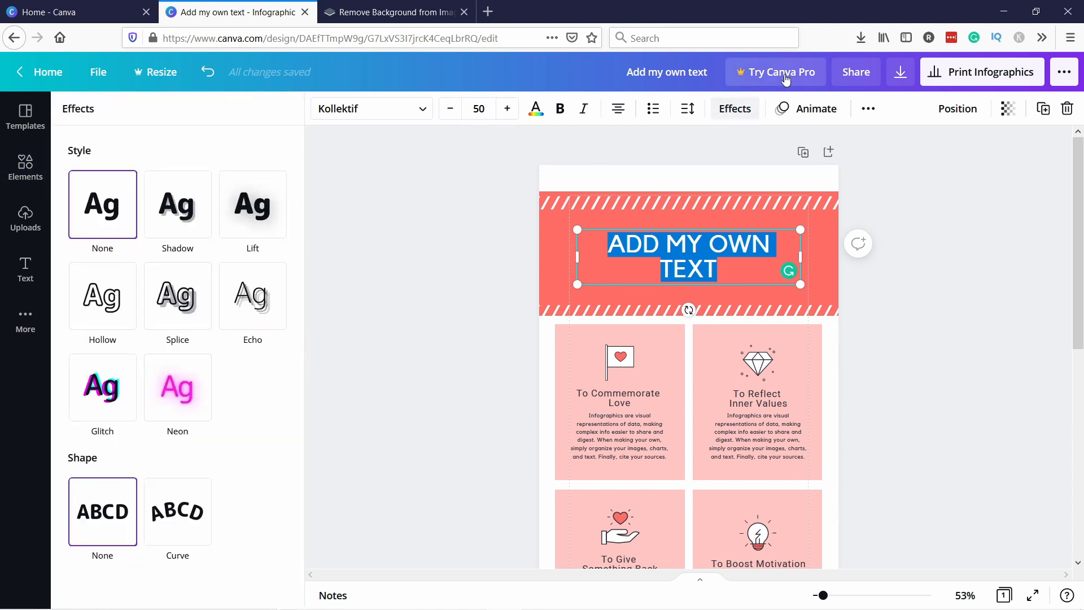
click(814, 112)
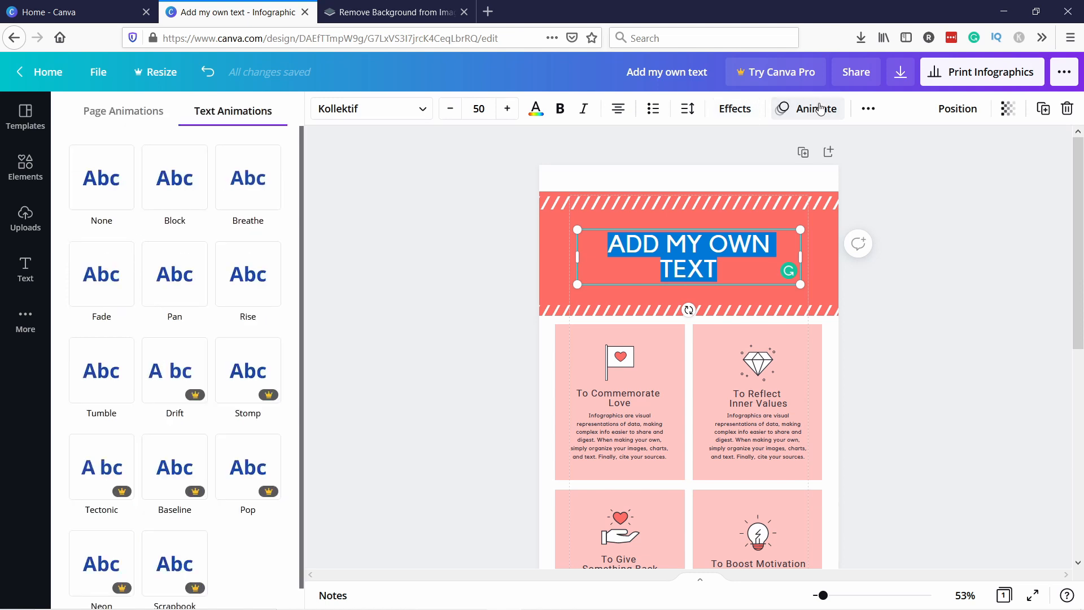
Copy the heading's style and paste it onto the 'To Reflect Inner Values' text
click(869, 112)
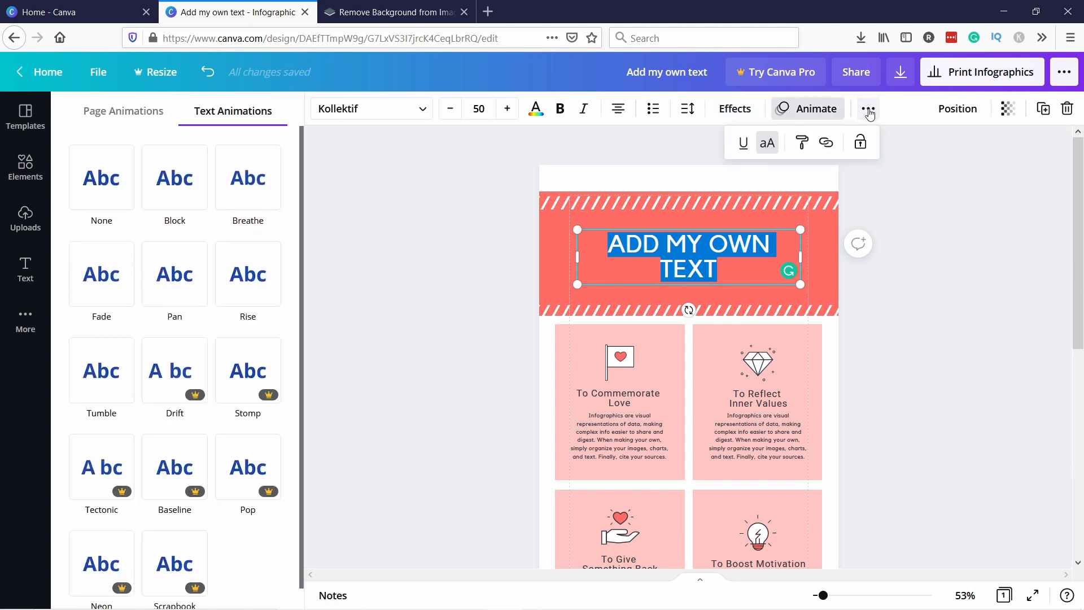
click(802, 145)
click(758, 395)
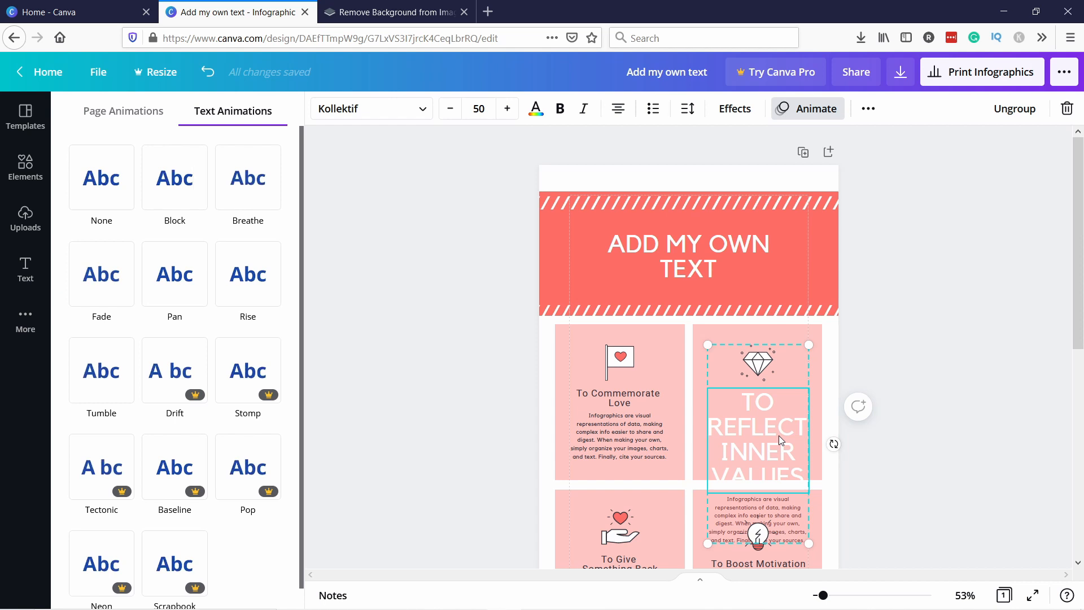
Undo the style paste on the 'To Reflect Inner Values' text
click(207, 74)
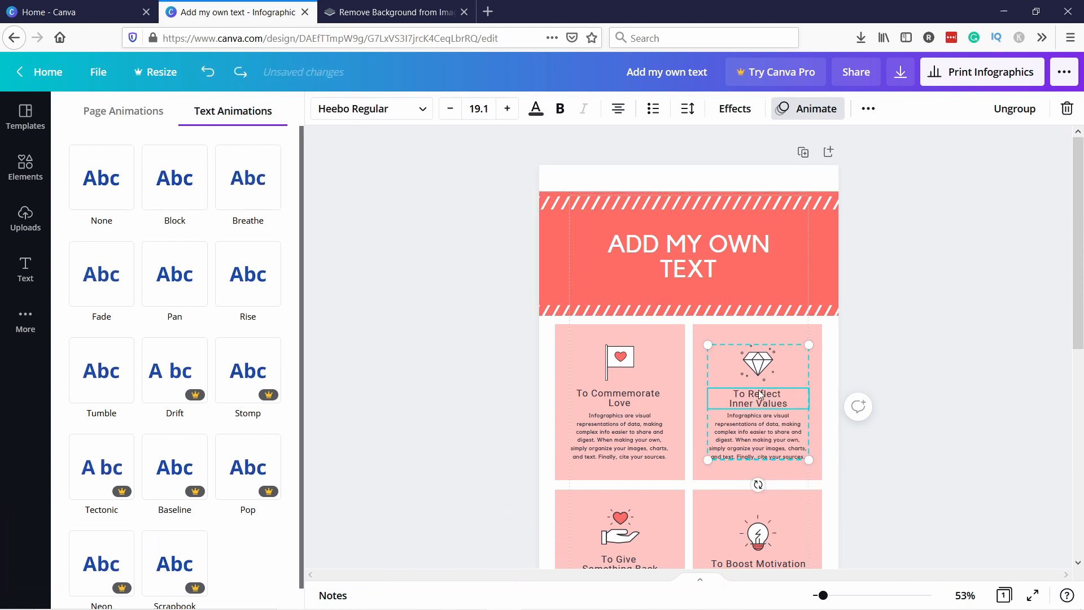
Try aligning the heading text to the top and then the middle of the page, undoing both alignments
click(748, 261)
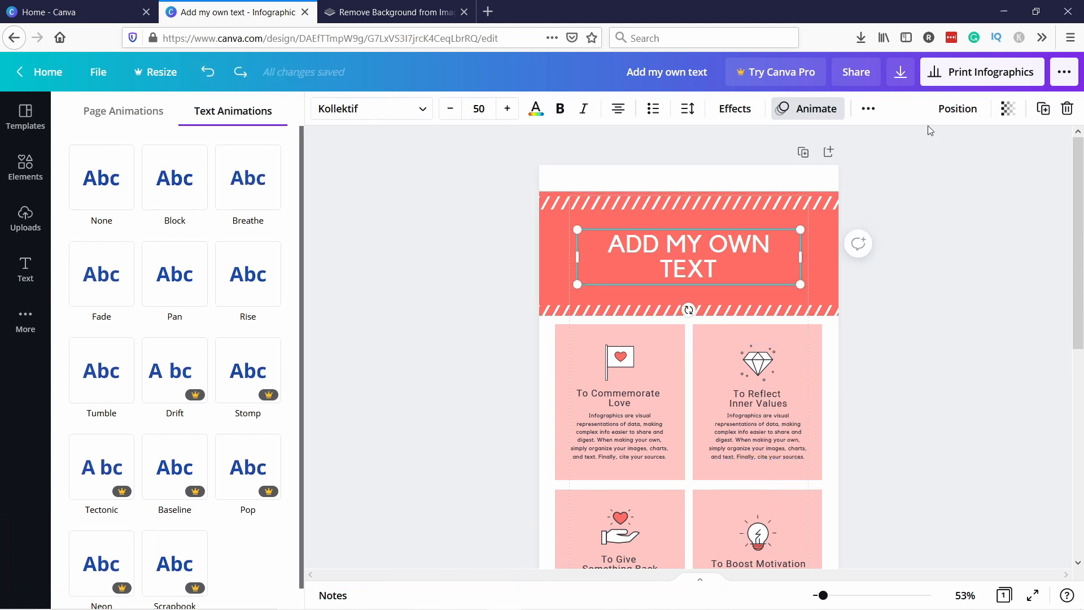
click(958, 108)
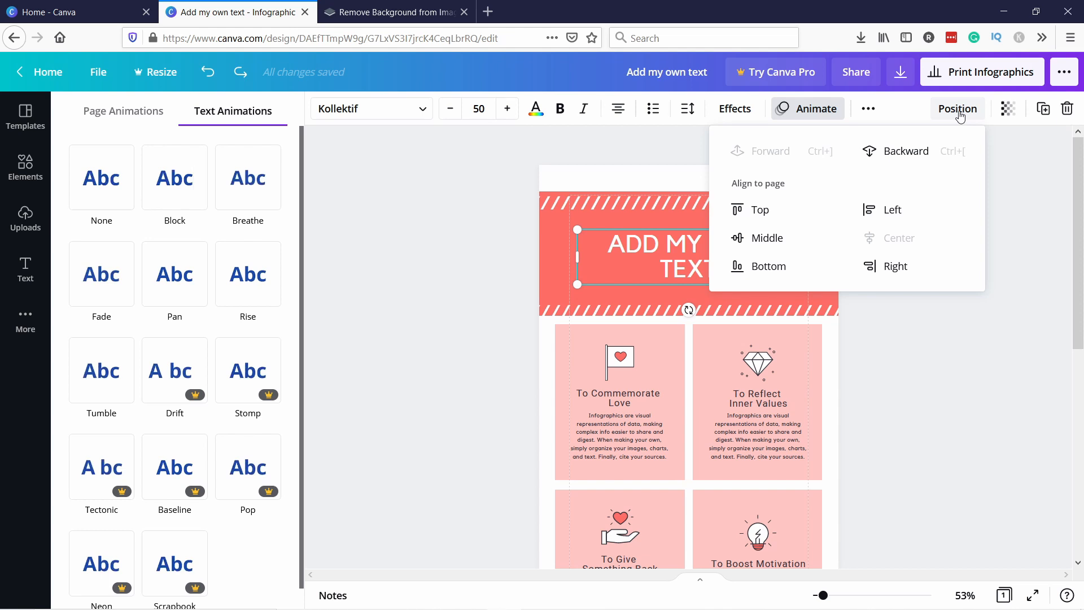
click(759, 210)
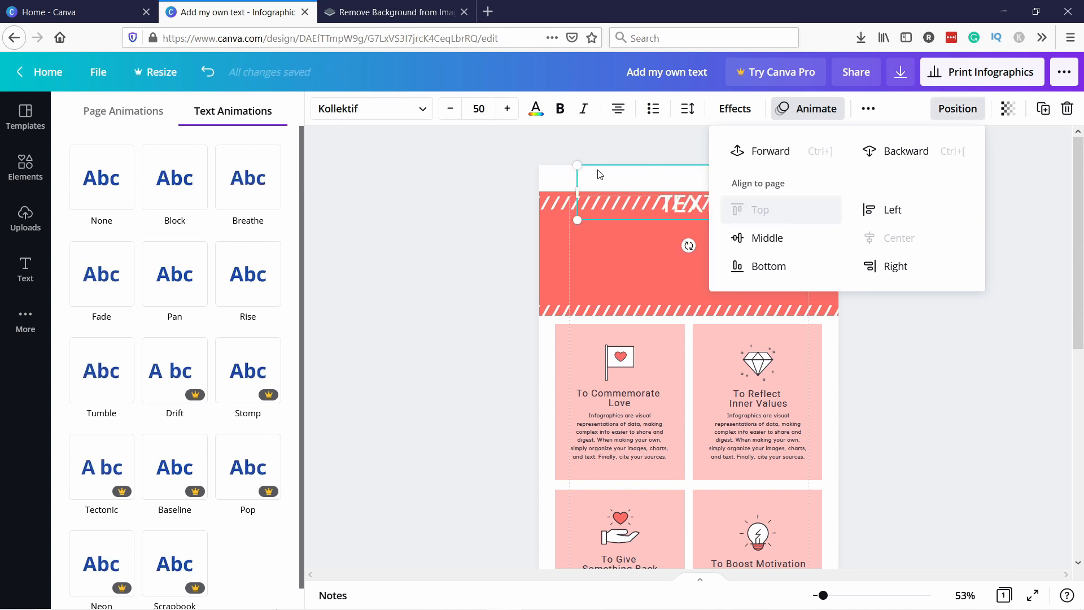
click(774, 237)
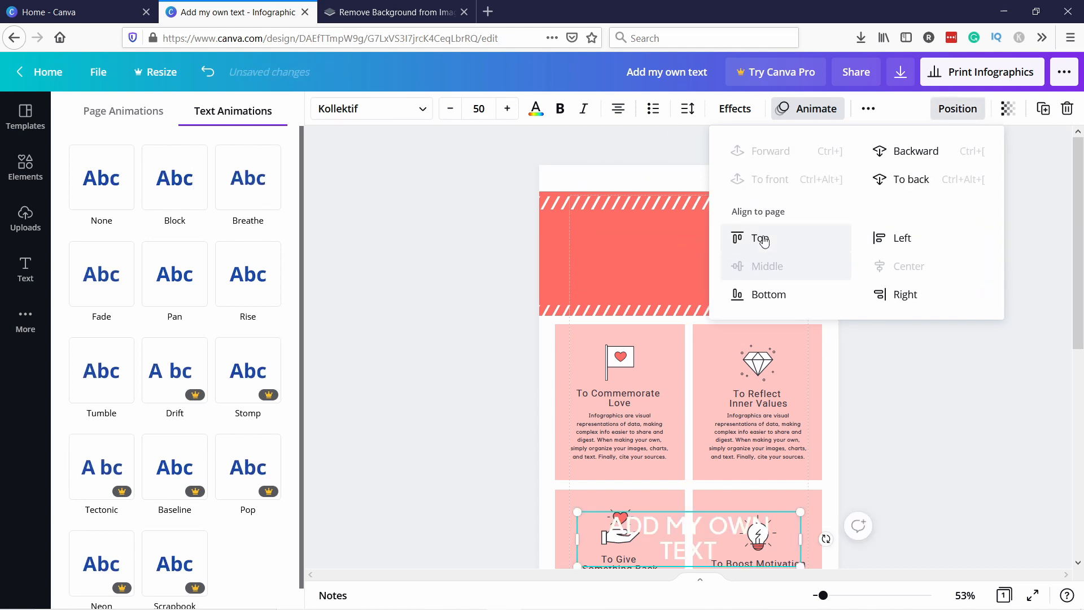
scroll(587, 350, down, 4)
scroll(585, 395, up, 4)
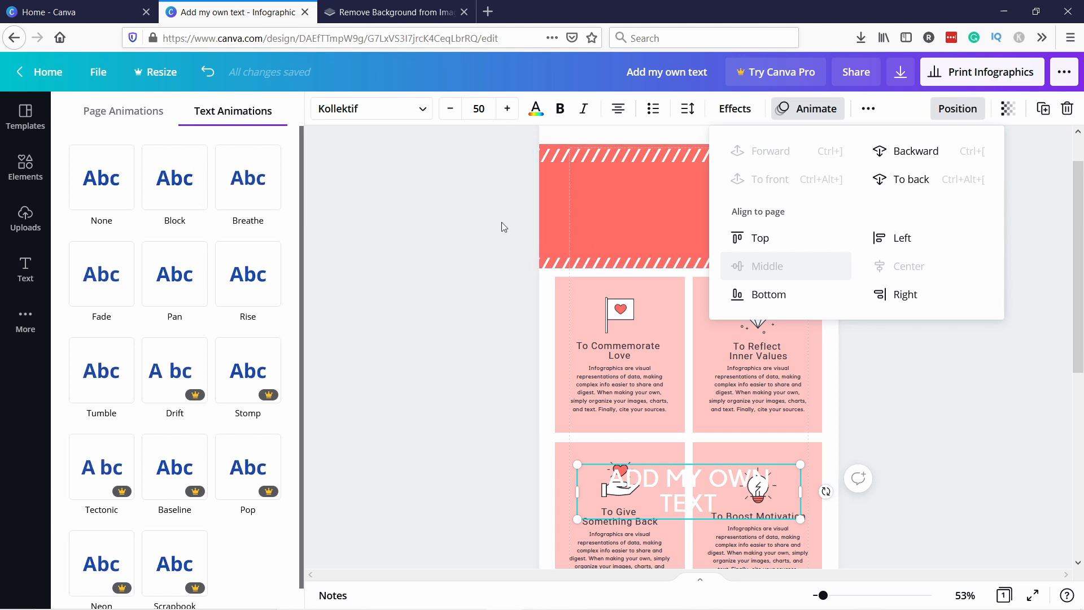
click(208, 72)
click(208, 72)
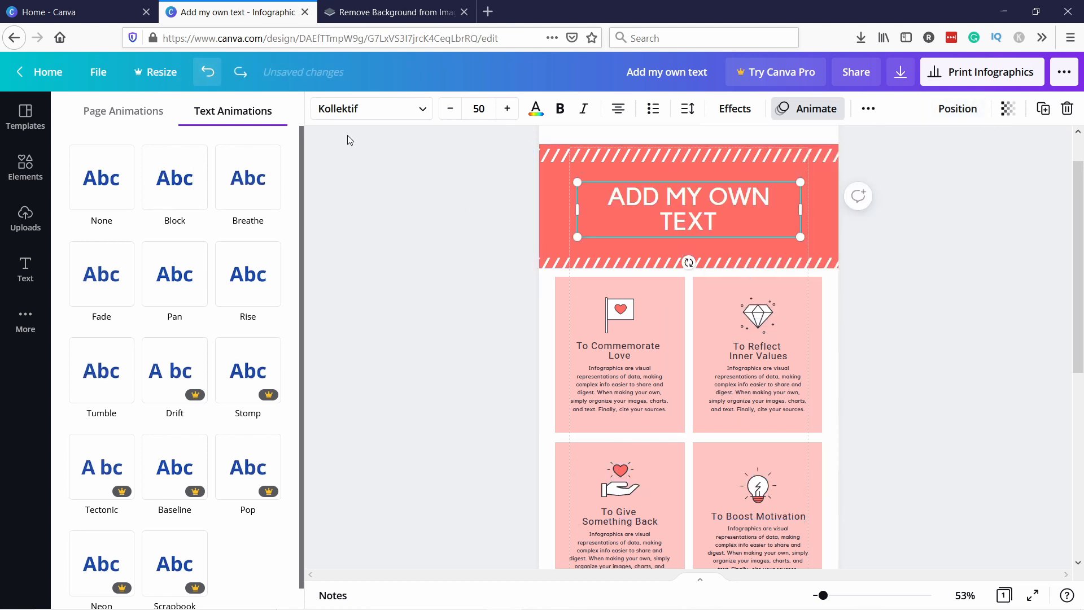
click(948, 113)
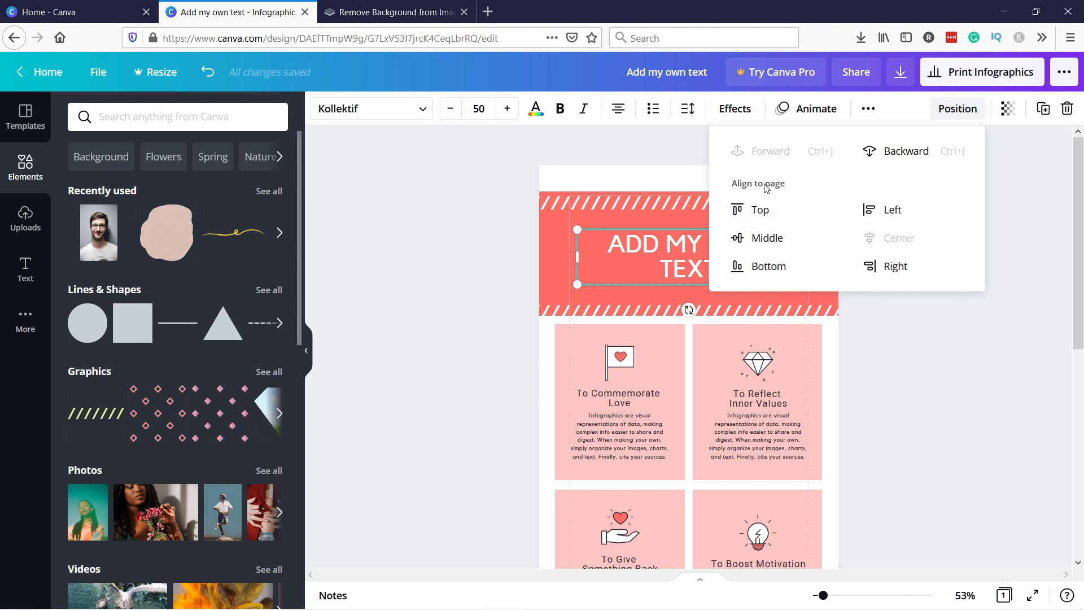
click(1008, 354)
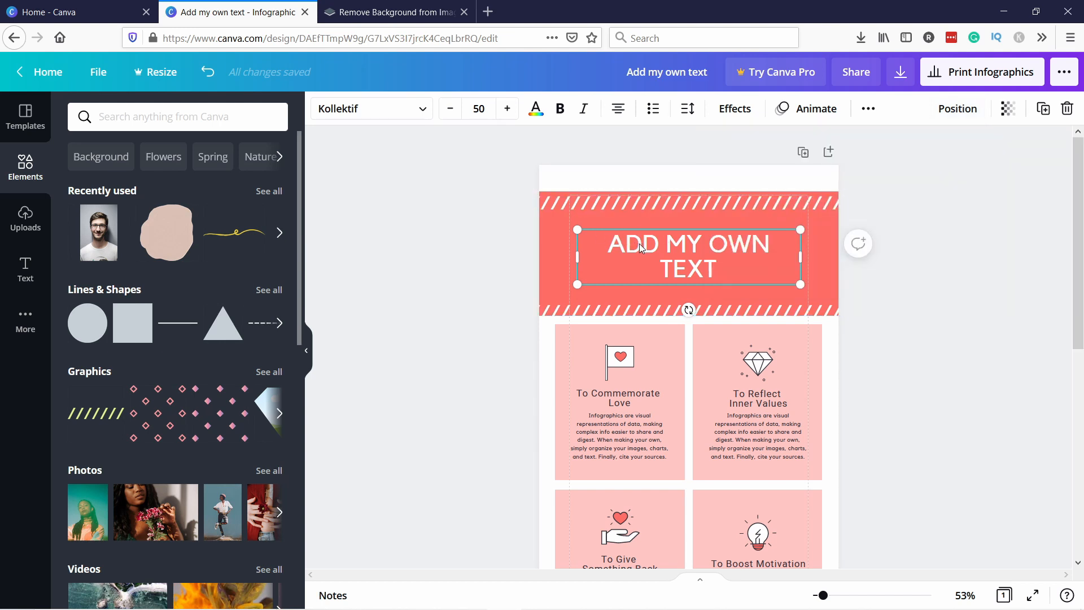
Group the header's background elements, try moving the group, undo the move and ungroup them
shift+click(550, 235)
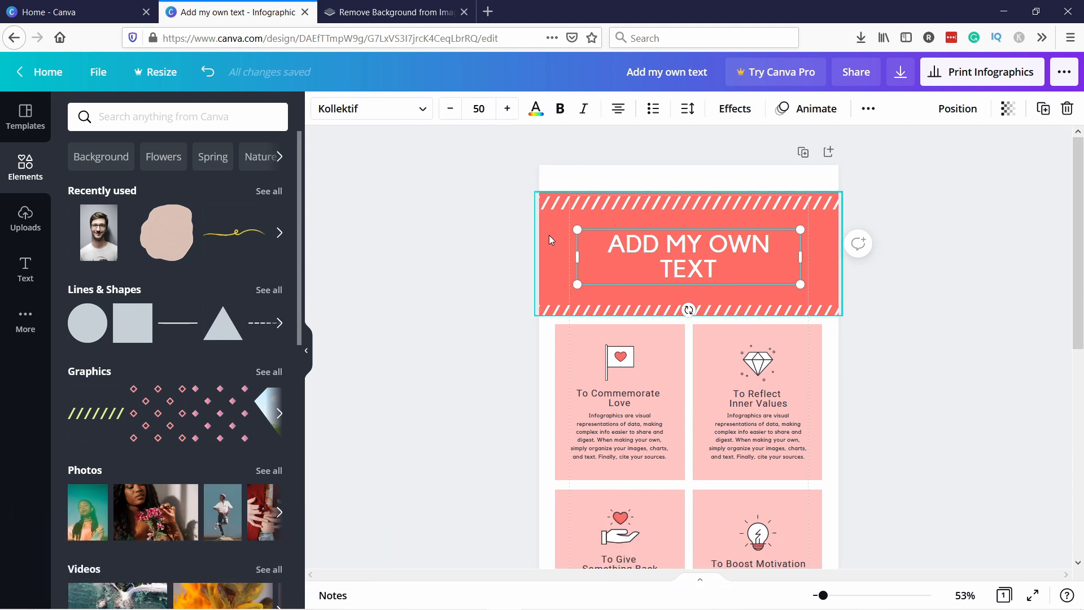
shift+click(549, 235)
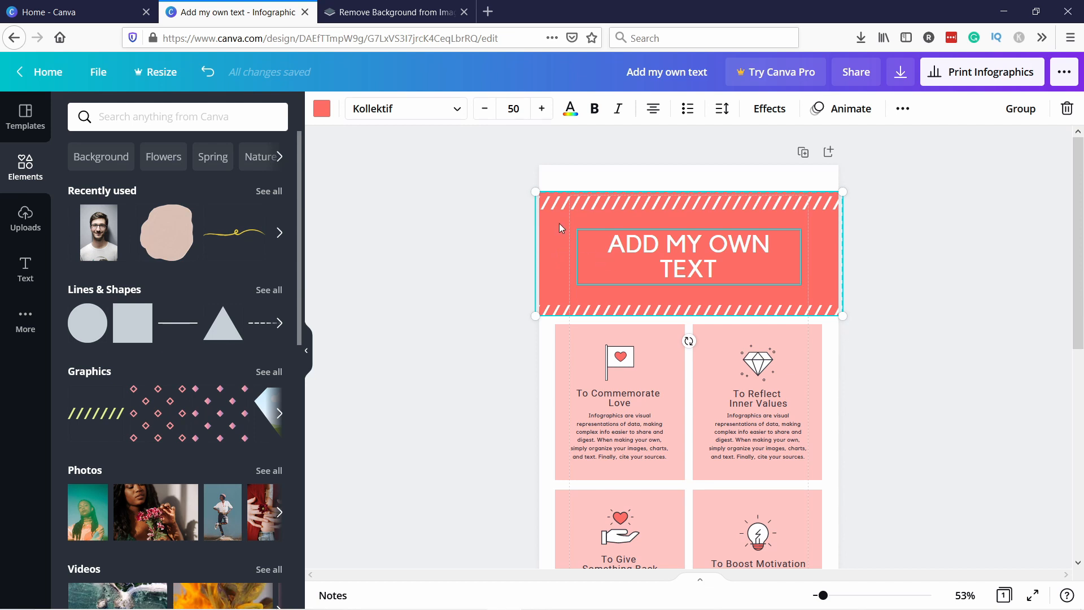
click(1020, 109)
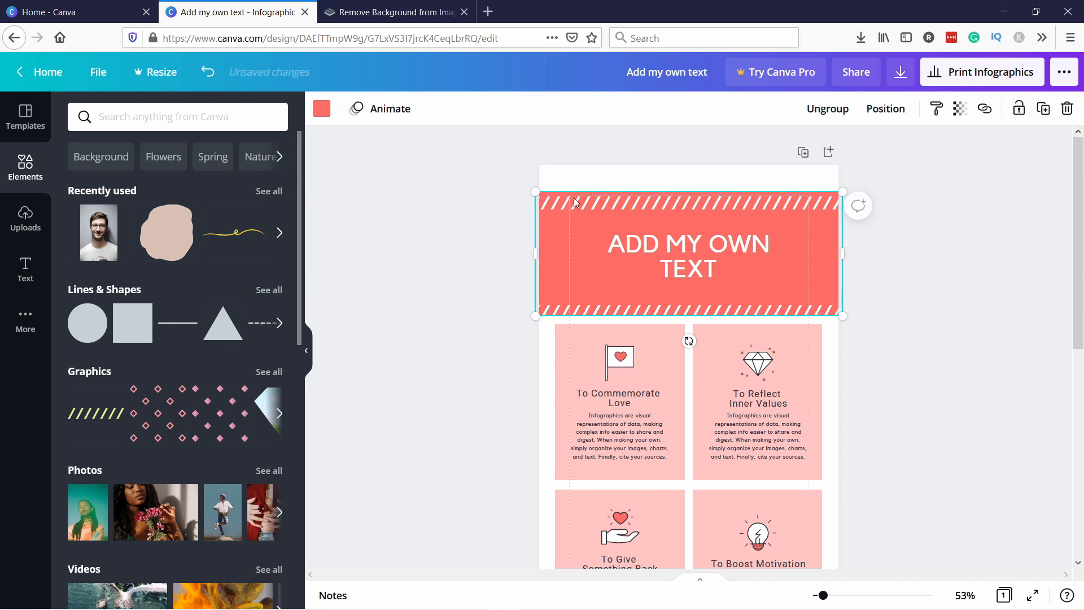
drag(551, 245, 572, 232)
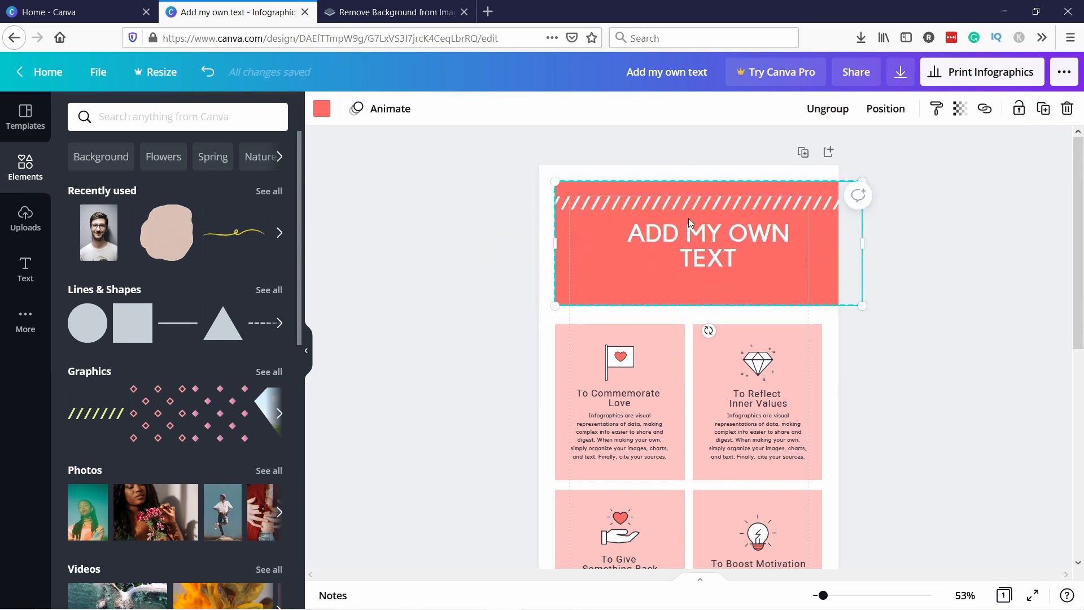
key(ctrl+z)
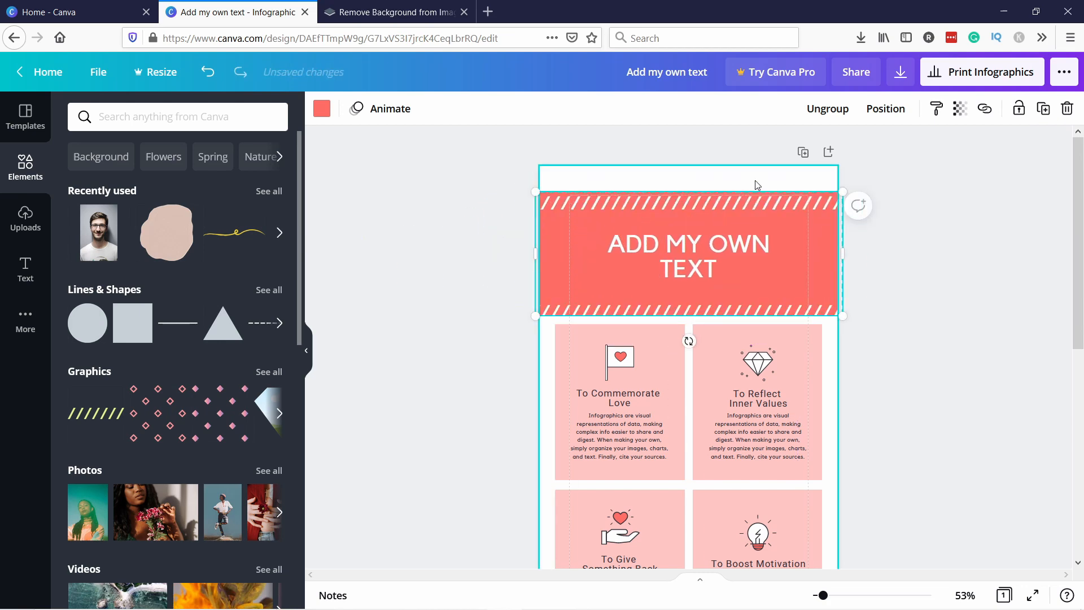
click(807, 110)
Try rotating the heading text box and undo the rotation
click(677, 256)
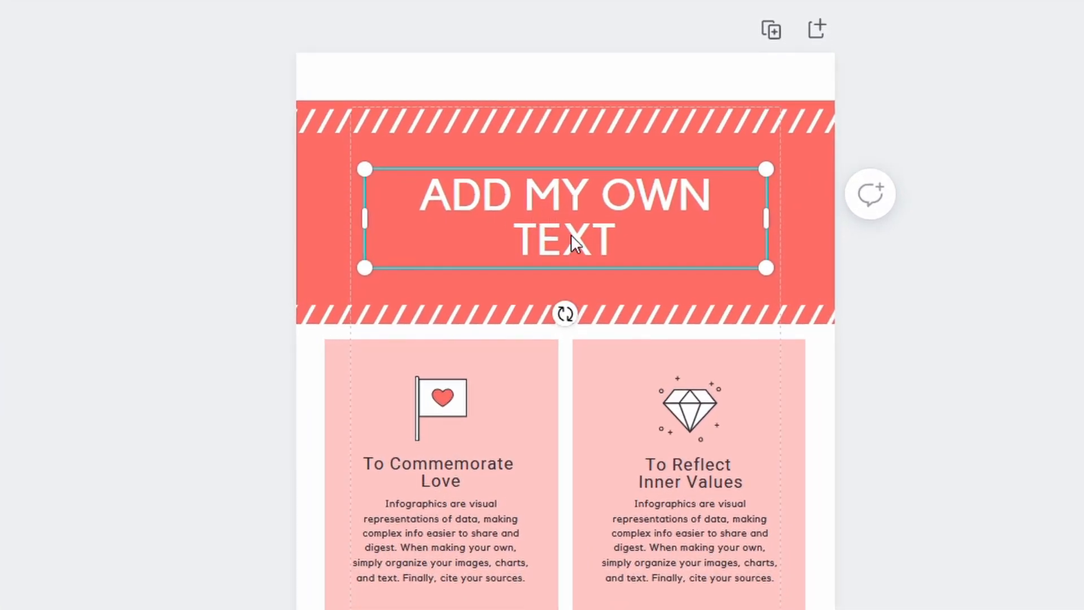
drag(565, 312, 491, 130)
key(ctrl+z)
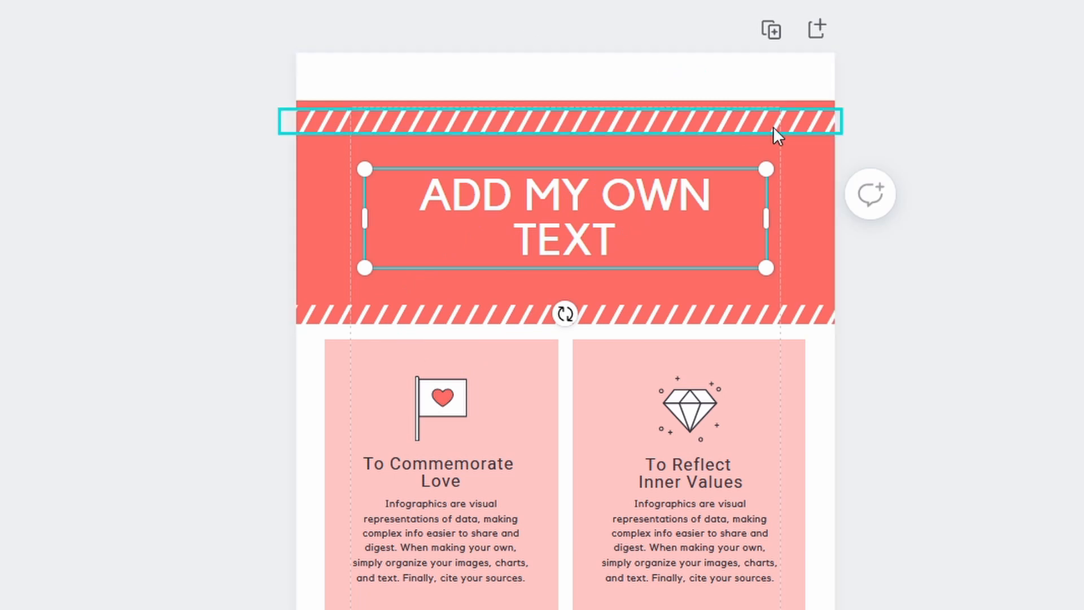
drag(766, 168, 680, 187)
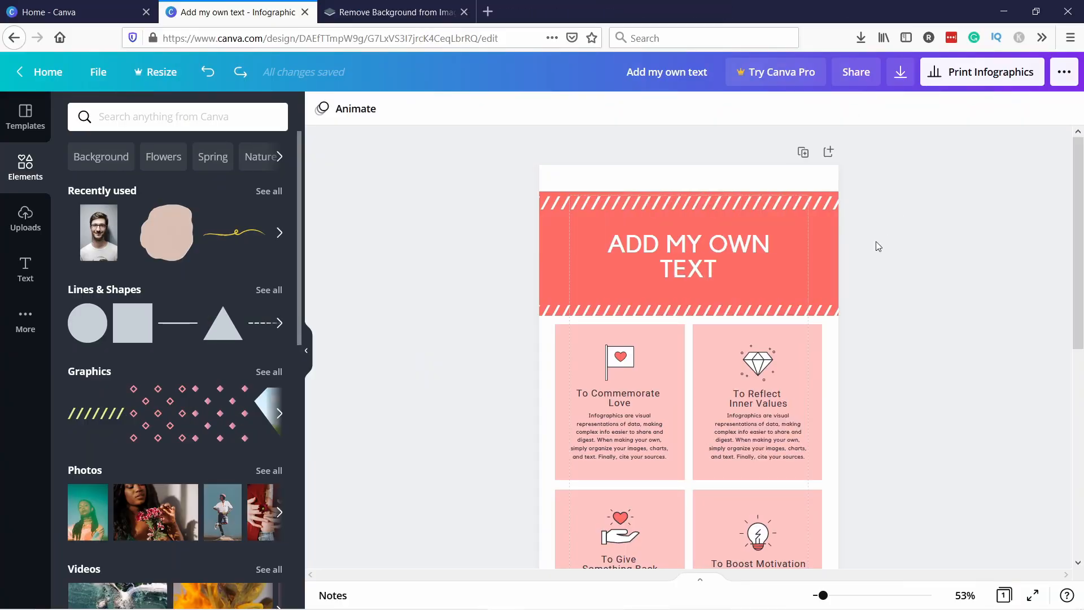
Change the header background's colour to the default purple
click(550, 250)
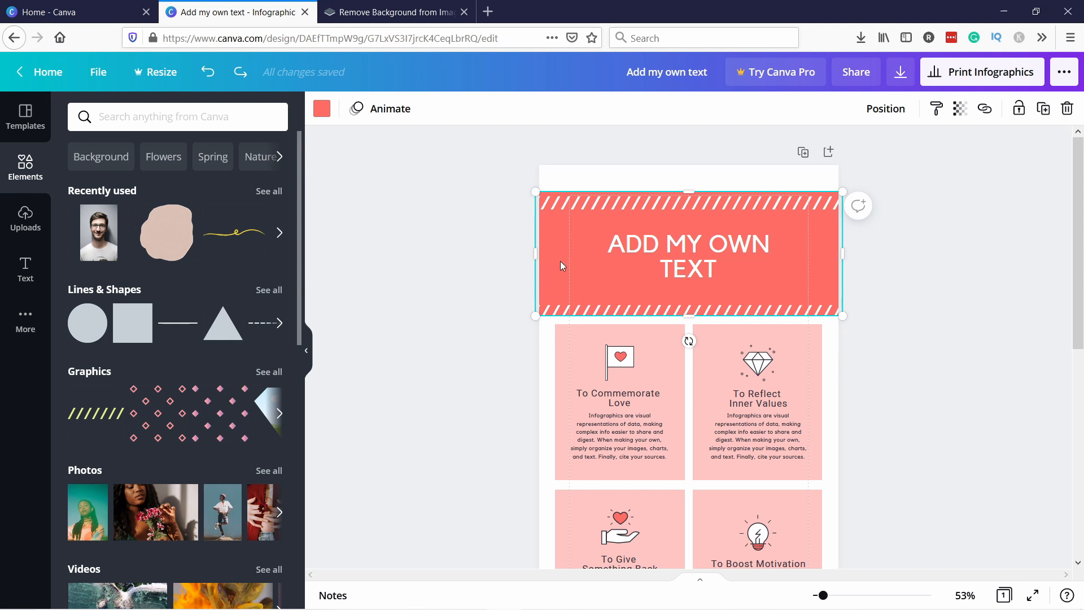
click(321, 107)
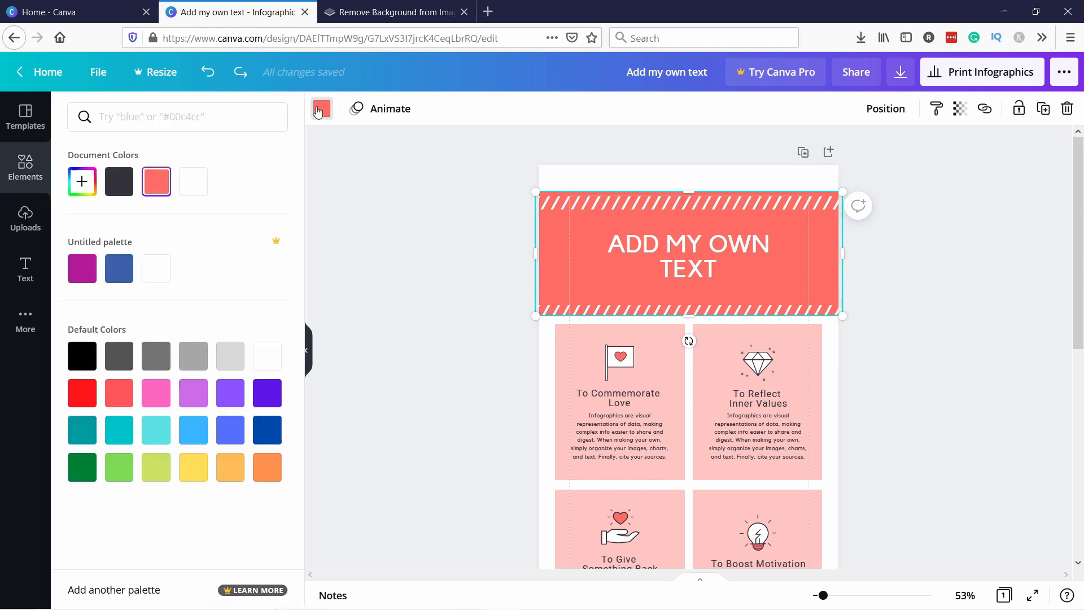
click(269, 398)
click(232, 398)
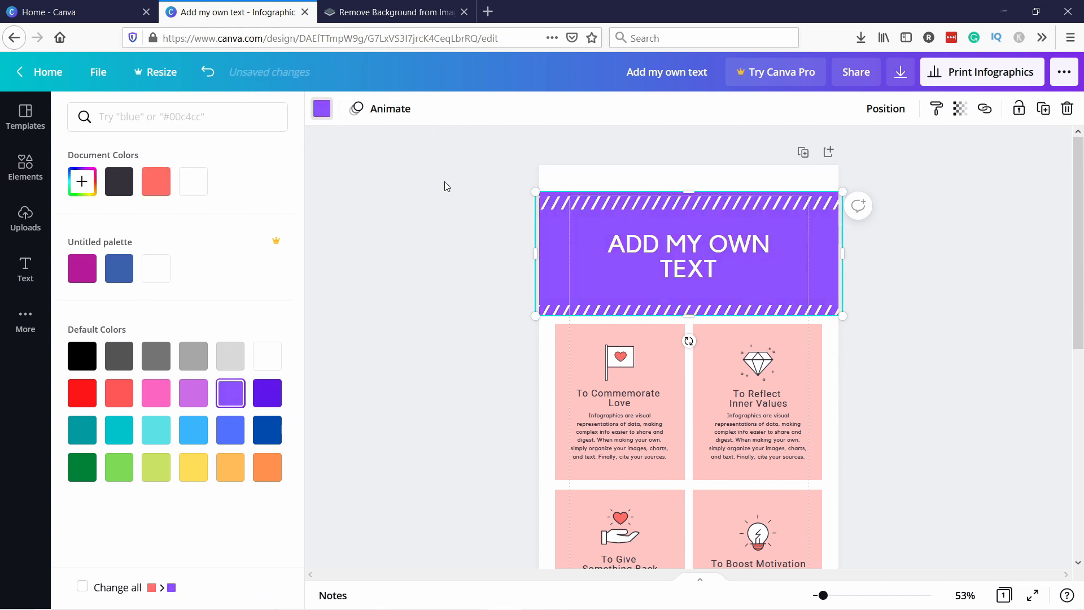
Try rotating and resizing the purple header background, undoing each change
mouse_move(688, 341)
mouse_down()
mouse_move(701, 362)
mouse_move(698, 340)
mouse_up()
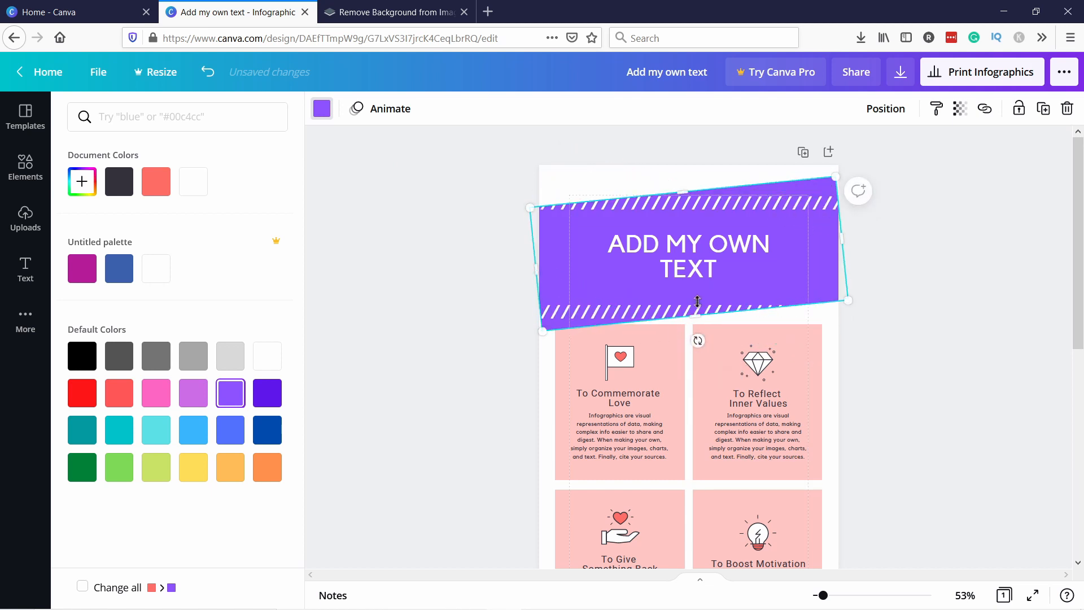
key(ctrl+z)
drag(843, 190, 780, 226)
key(ctrl+z)
Try sending the heading text to the back of the header, then undo it
click(886, 109)
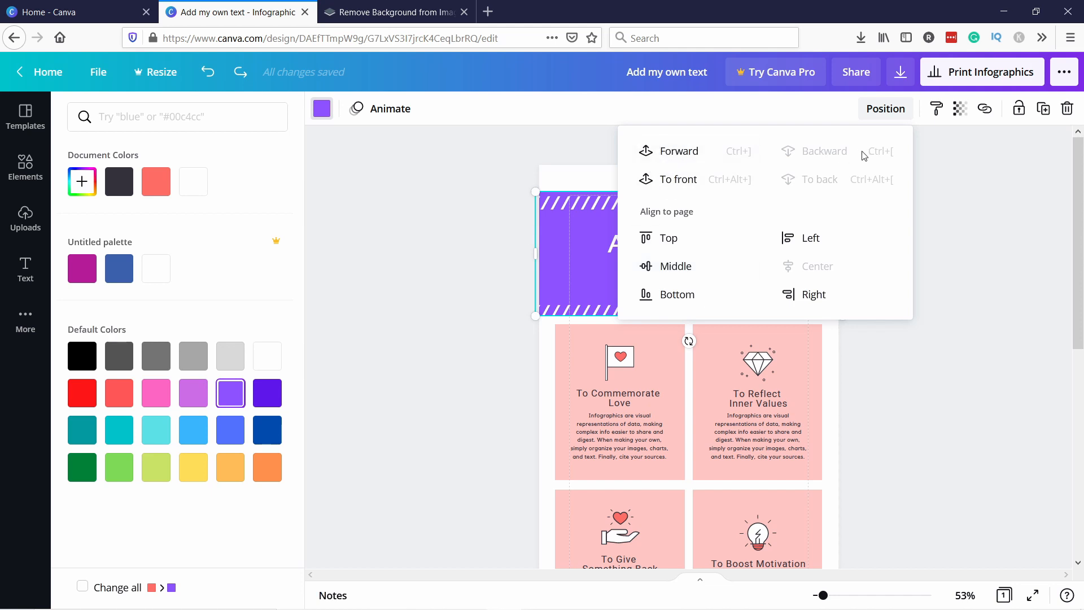
click(638, 243)
click(634, 244)
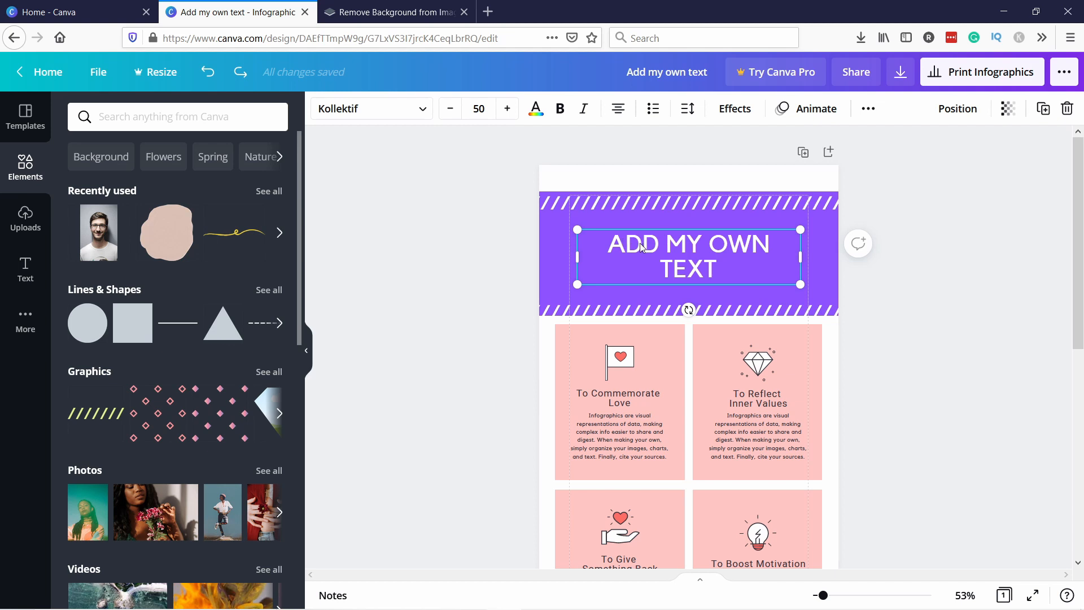
right_click(628, 250)
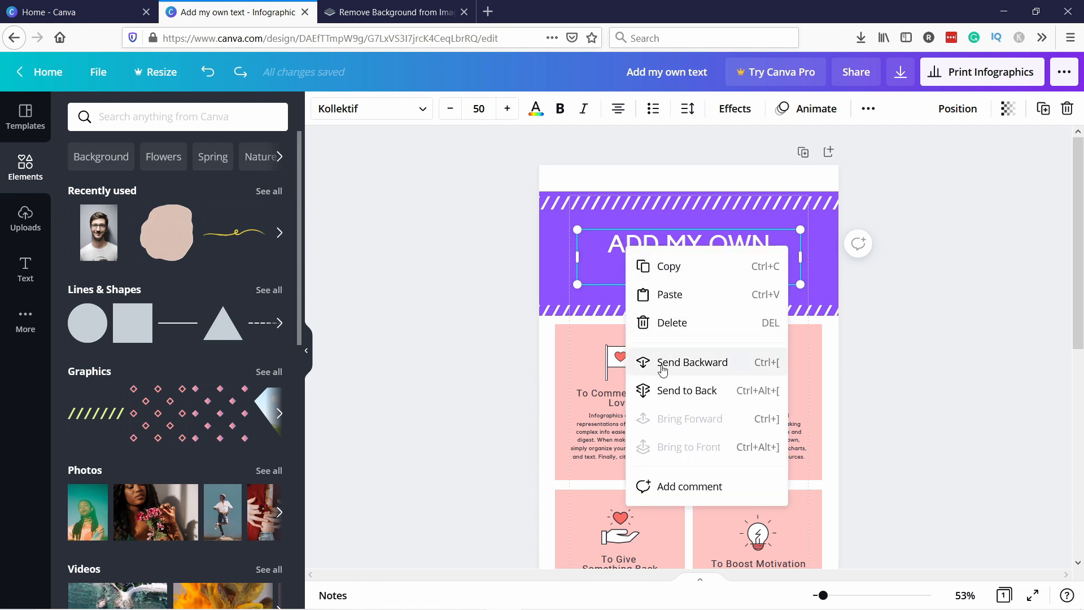
click(679, 391)
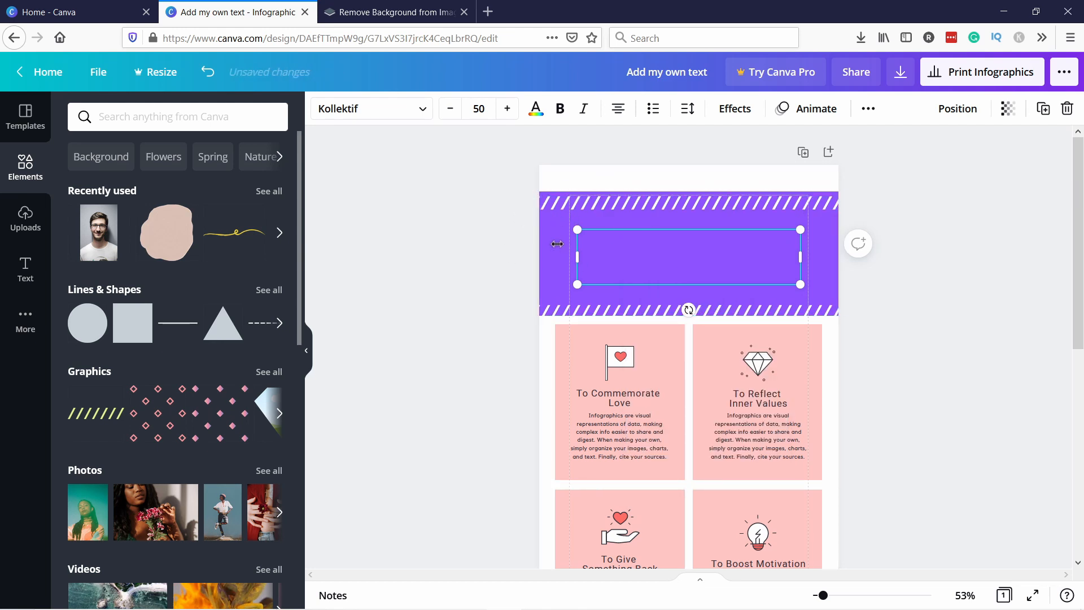
key(ctrl+z)
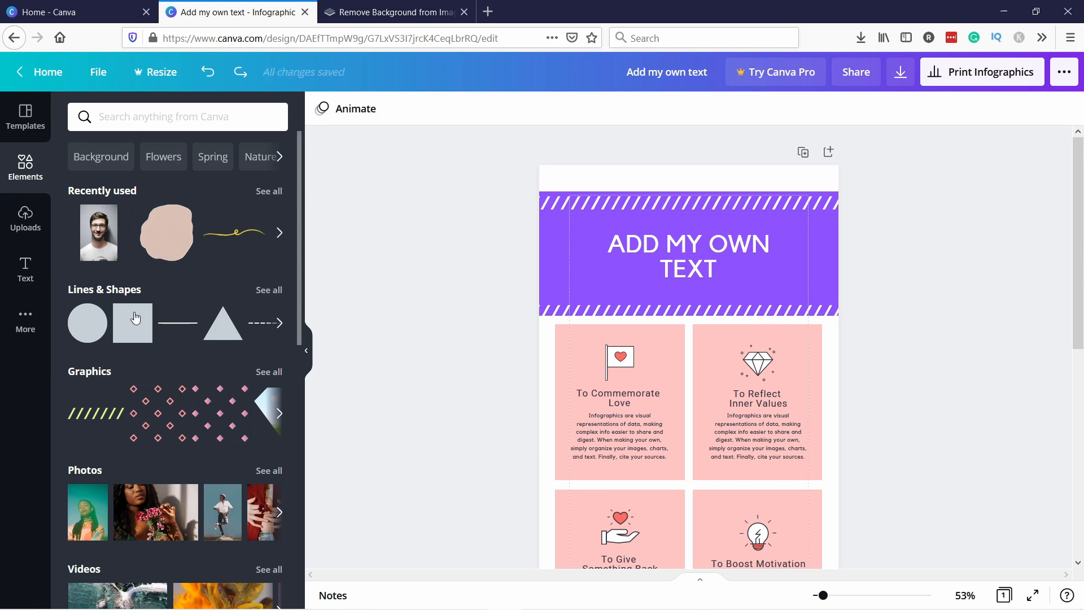
Search the Elements graphics for person
scroll(135, 318, down, 3)
scroll(164, 441, up, 3)
click(127, 110)
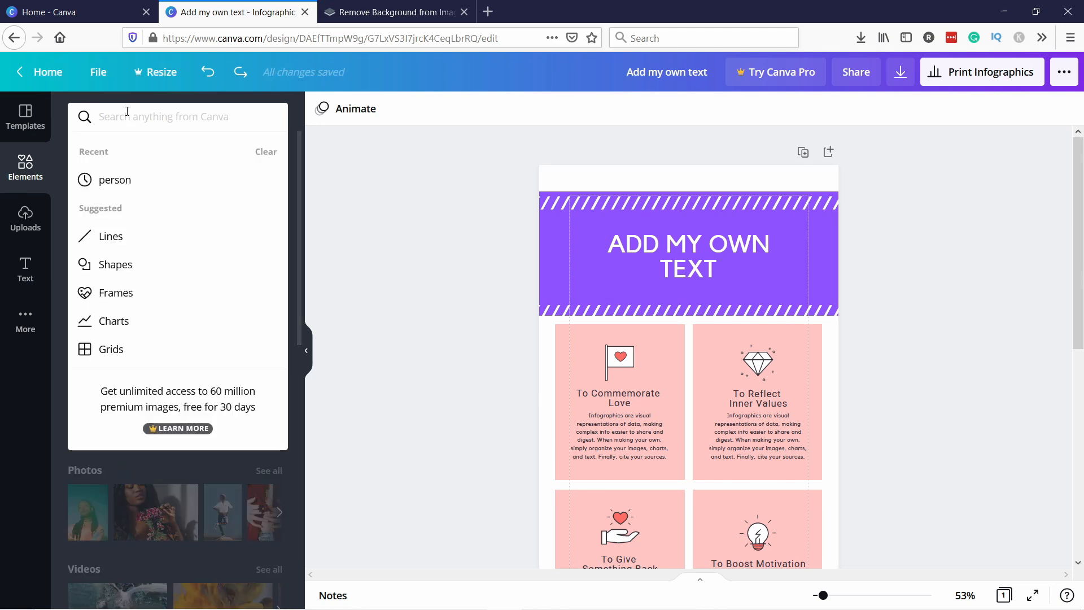
text(person)
key(Return)
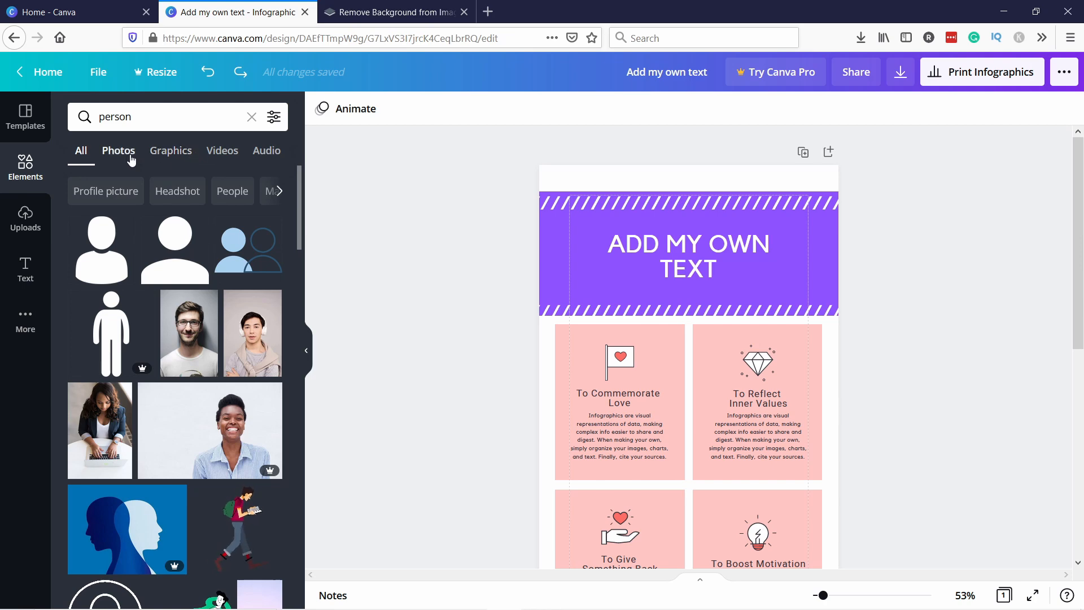
click(162, 153)
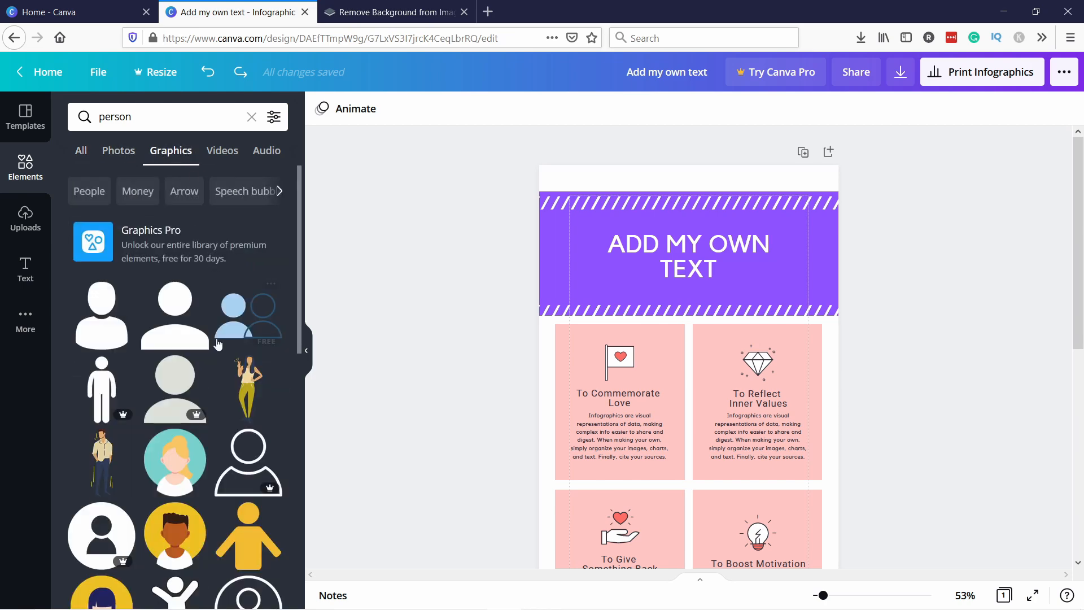
scroll(218, 343, down, 3)
scroll(192, 317, down, 3)
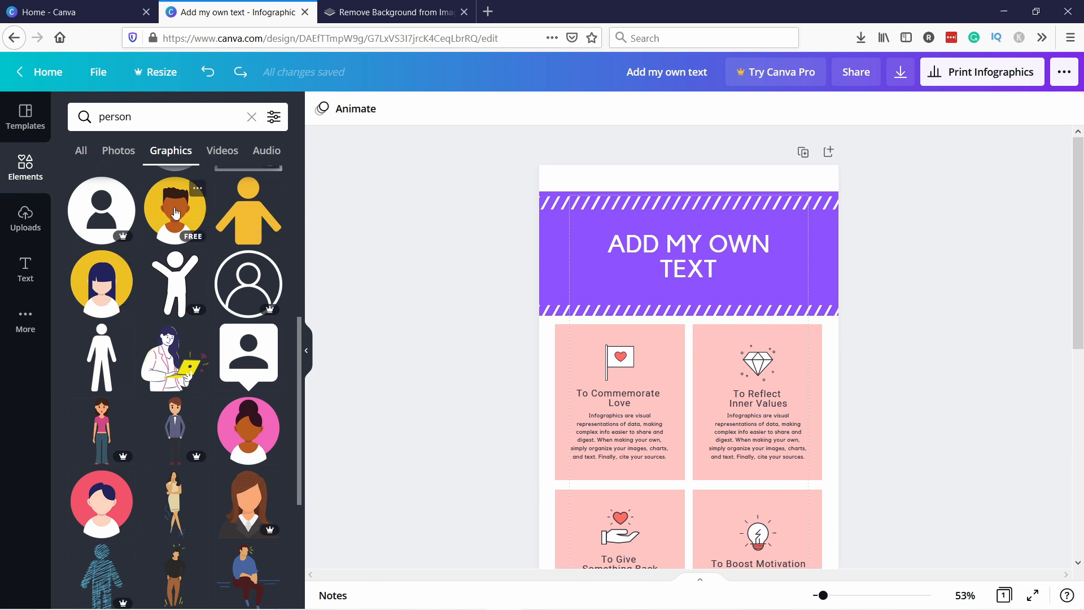
Drop the woman avatar graphic onto the header and delete it
drag(114, 279, 584, 213)
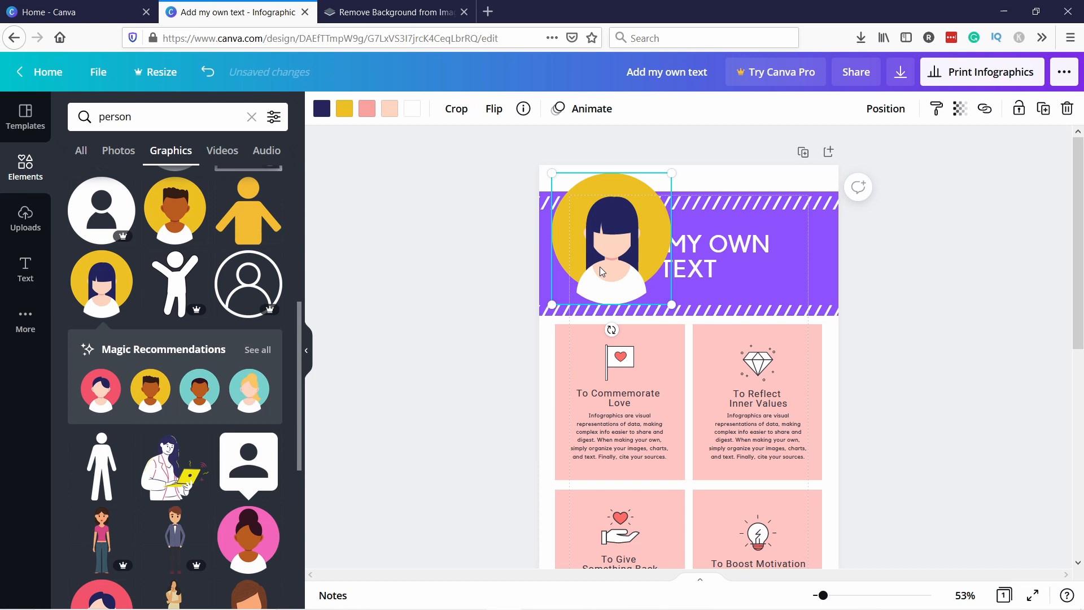
key(Delete)
Add the woman avatar graphic and place it at the header's left end, sized to the header's height
click(102, 282)
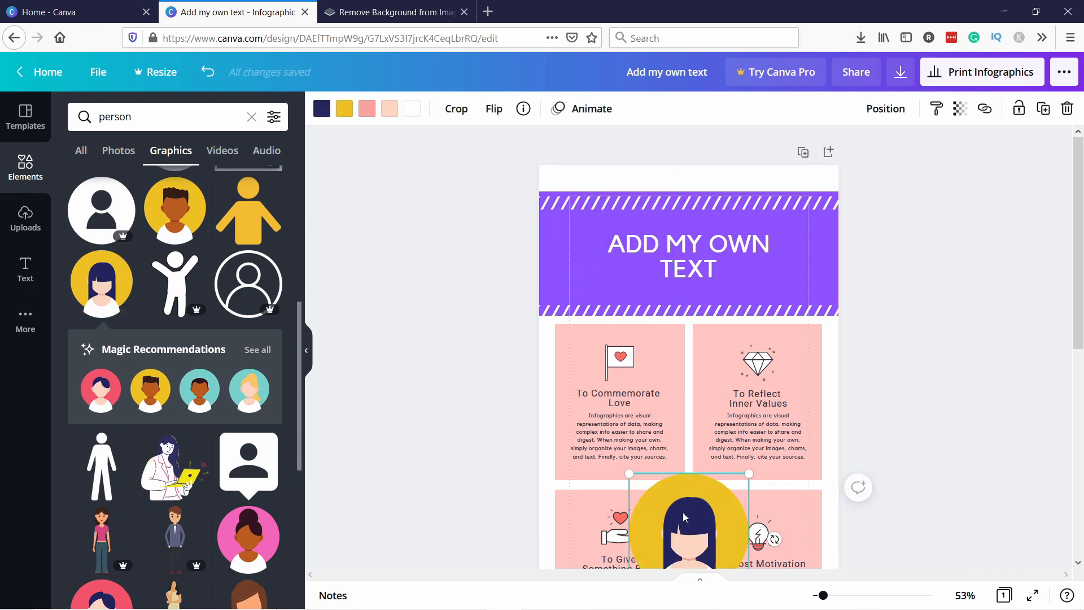
drag(683, 516, 590, 221)
drag(655, 180, 650, 187)
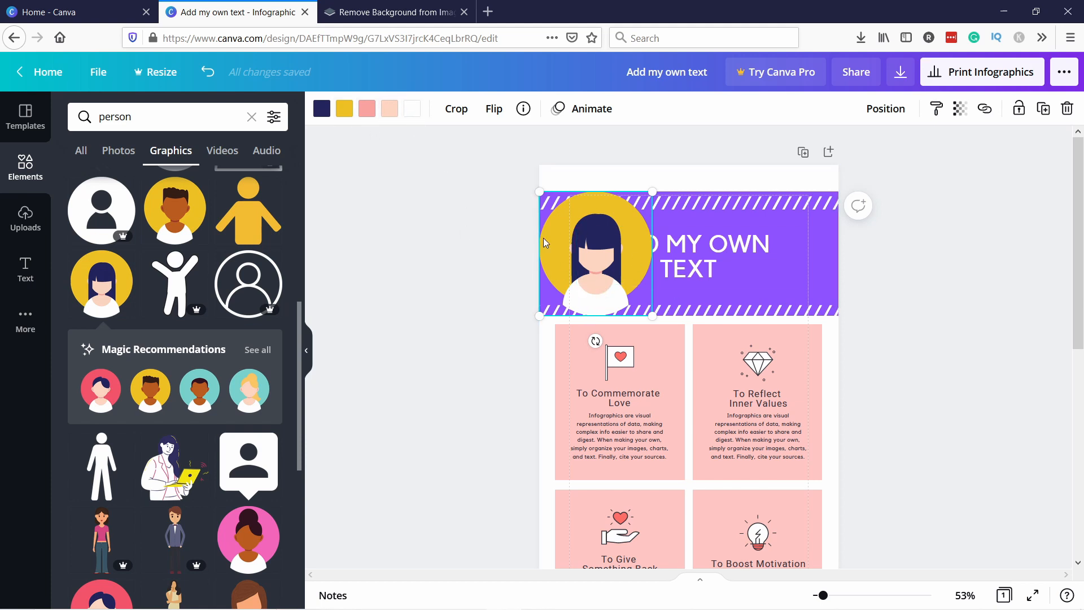
Open the avatar graphic's colour palette
click(321, 110)
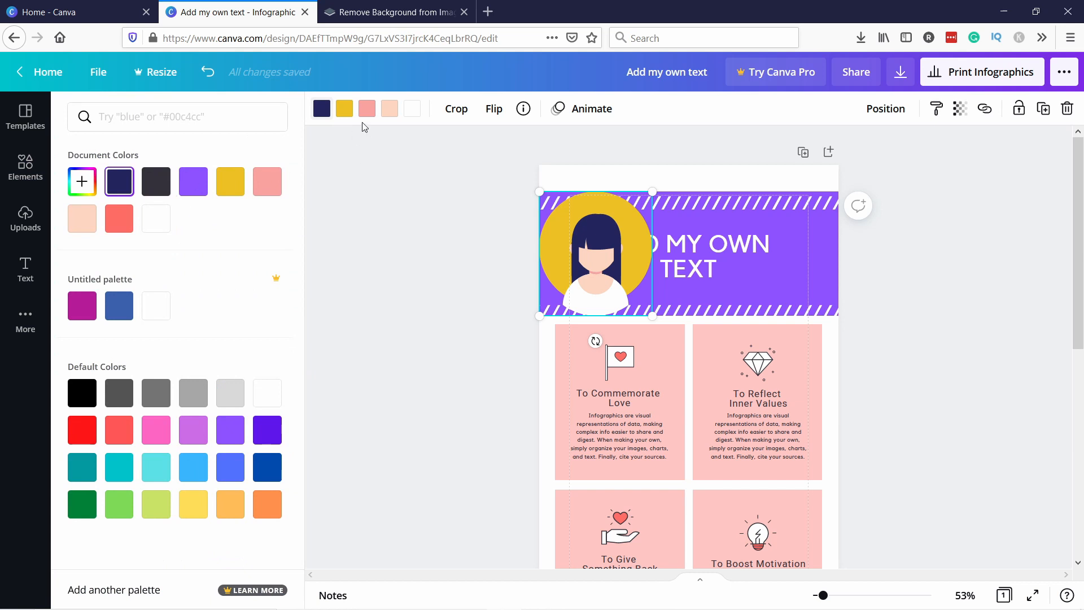
click(344, 109)
click(345, 110)
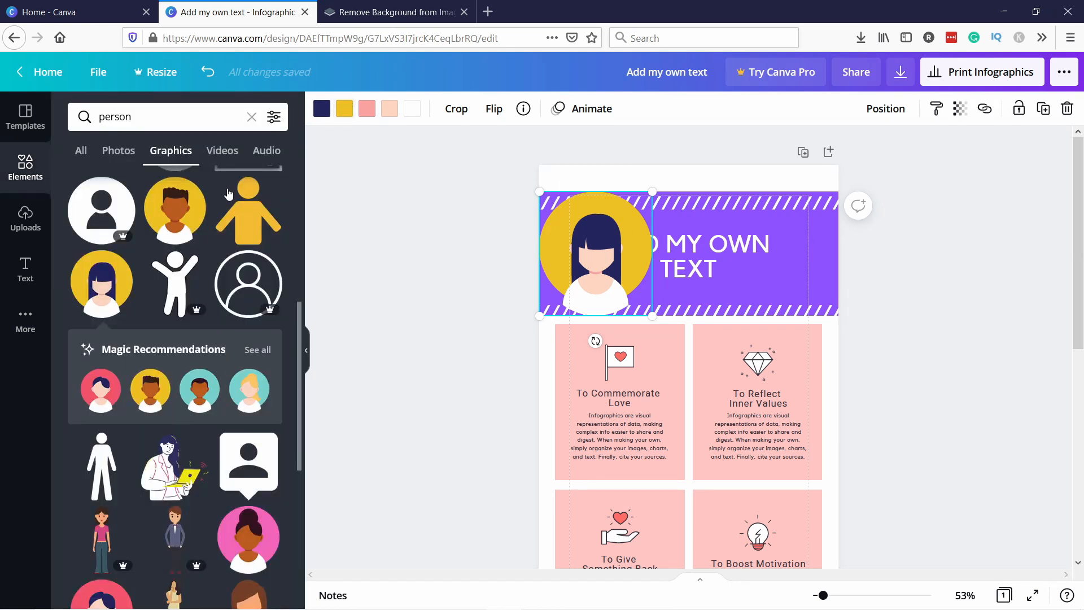
Recolour the avatar's yellow circle to dark violet
click(346, 111)
click(195, 183)
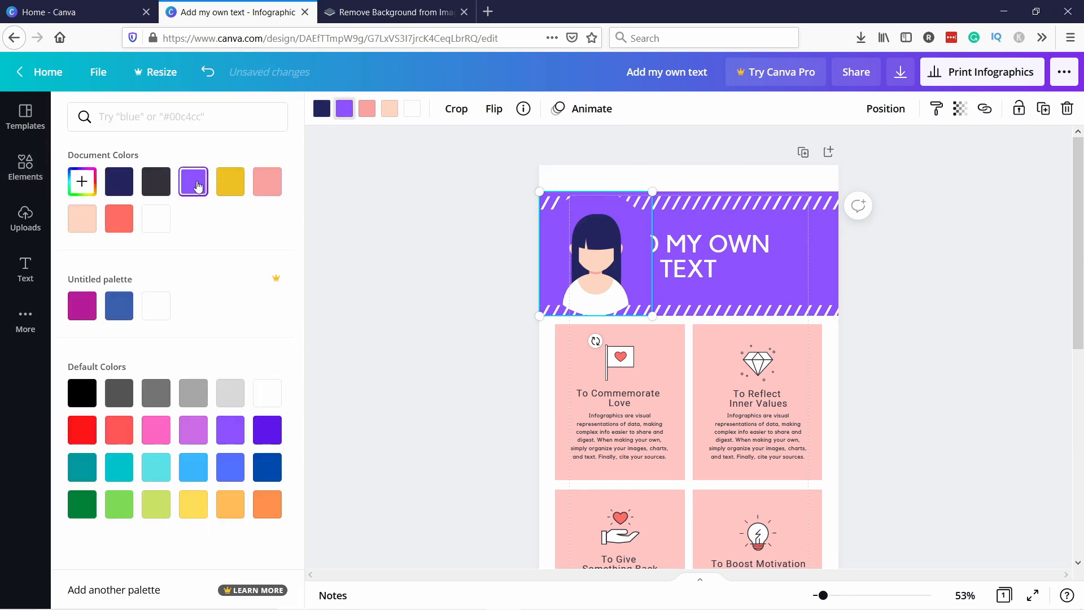
click(266, 436)
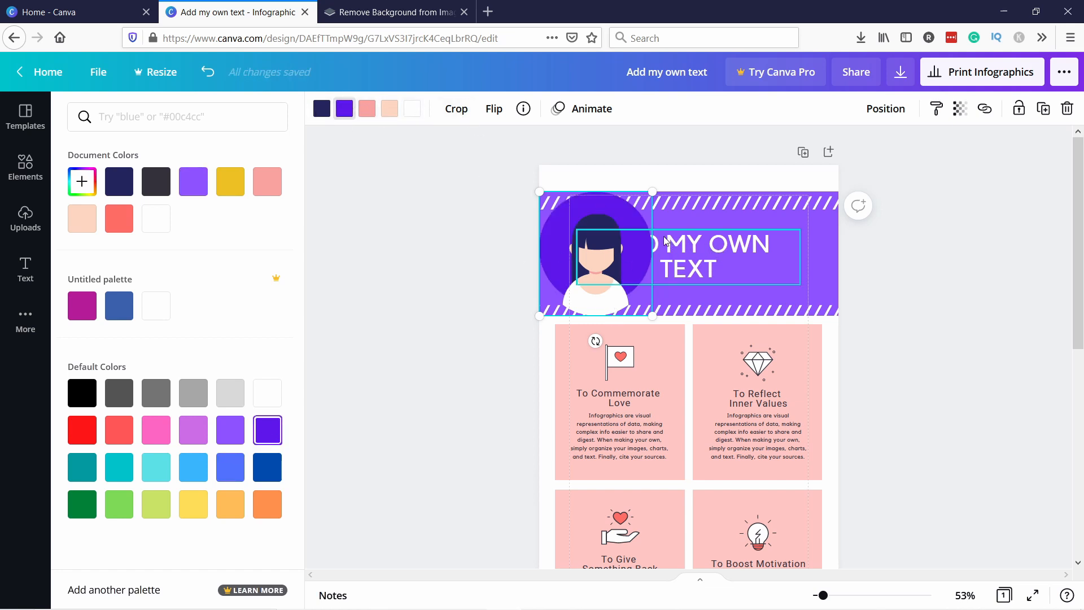
Bring the header text in front of the avatar and move it to the right of the avatar
click(708, 245)
right_click(691, 245)
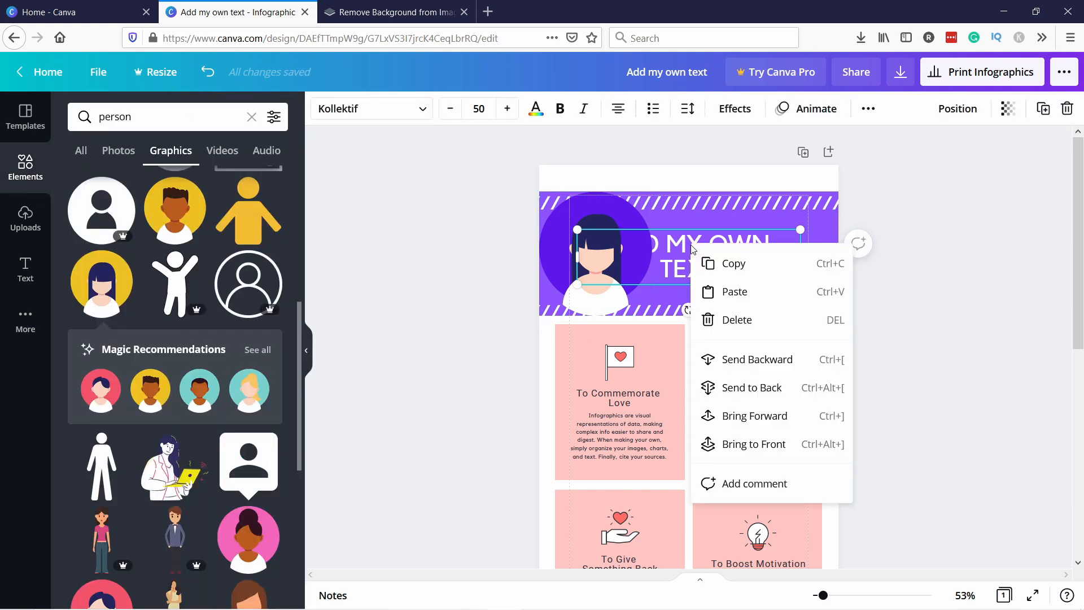
click(747, 421)
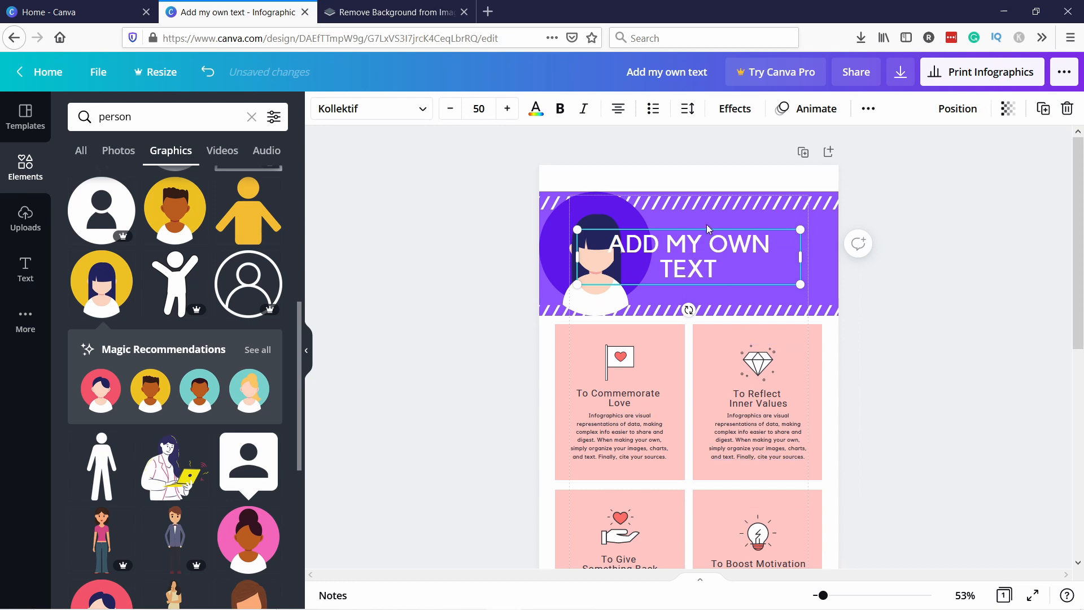
key(ctrl+z)
drag(675, 235, 737, 251)
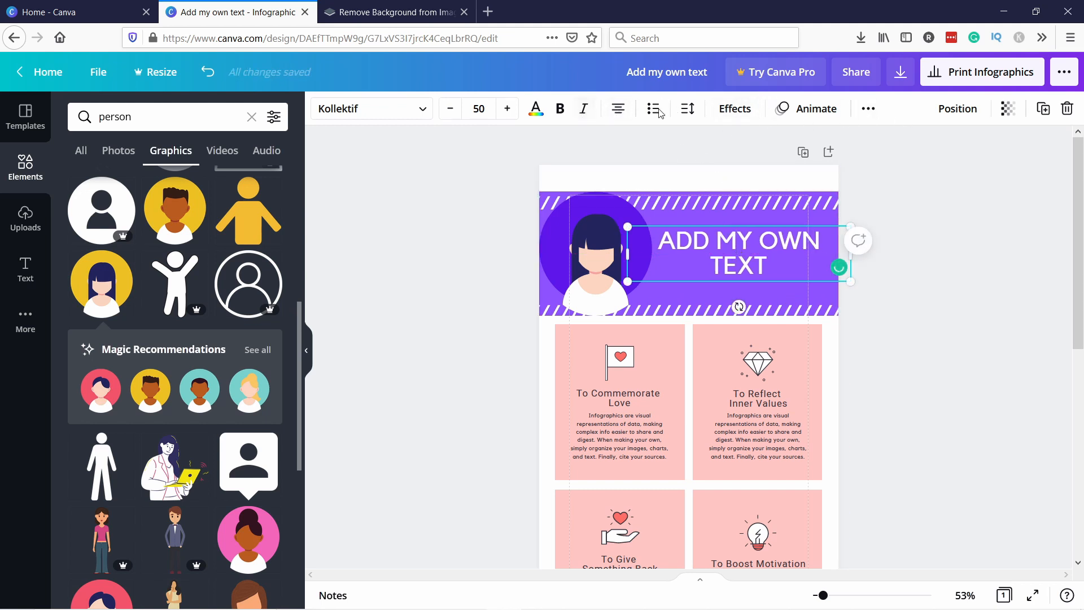
Right-align the header text and deselect it
click(618, 112)
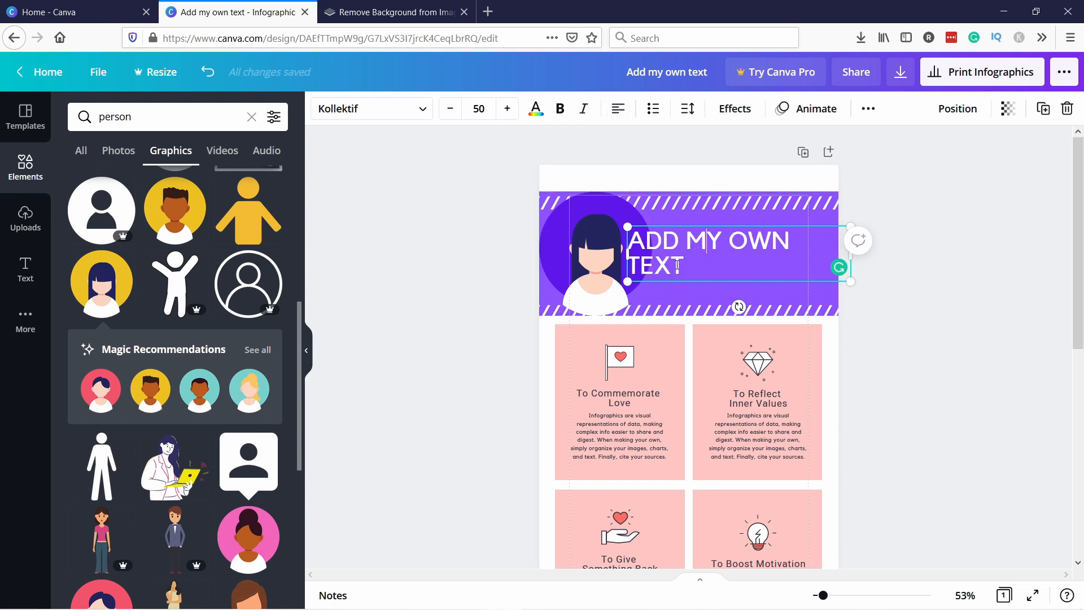
click(621, 111)
click(621, 112)
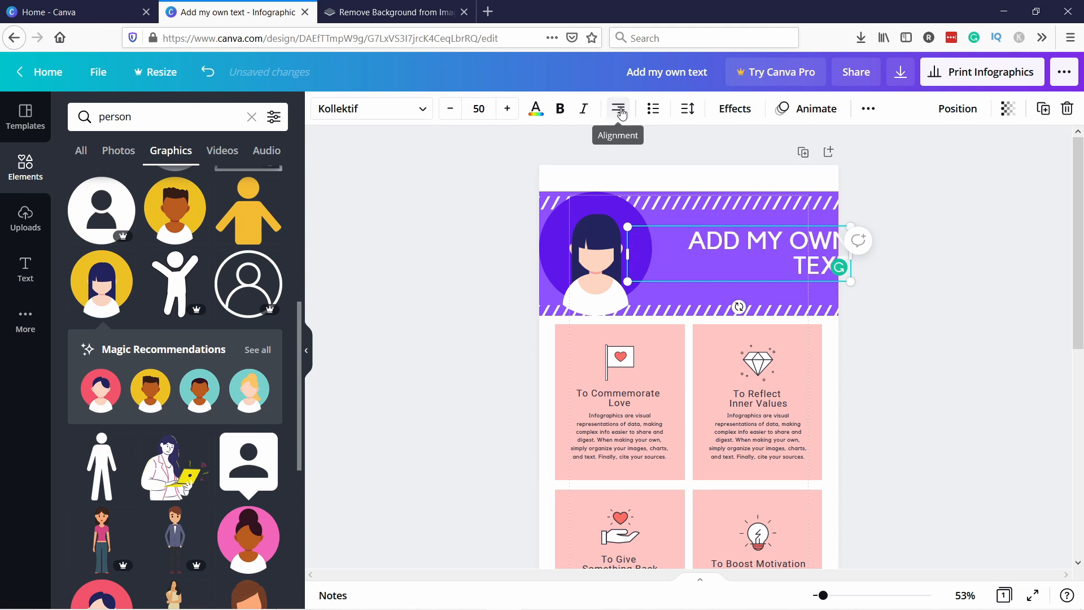
click(929, 257)
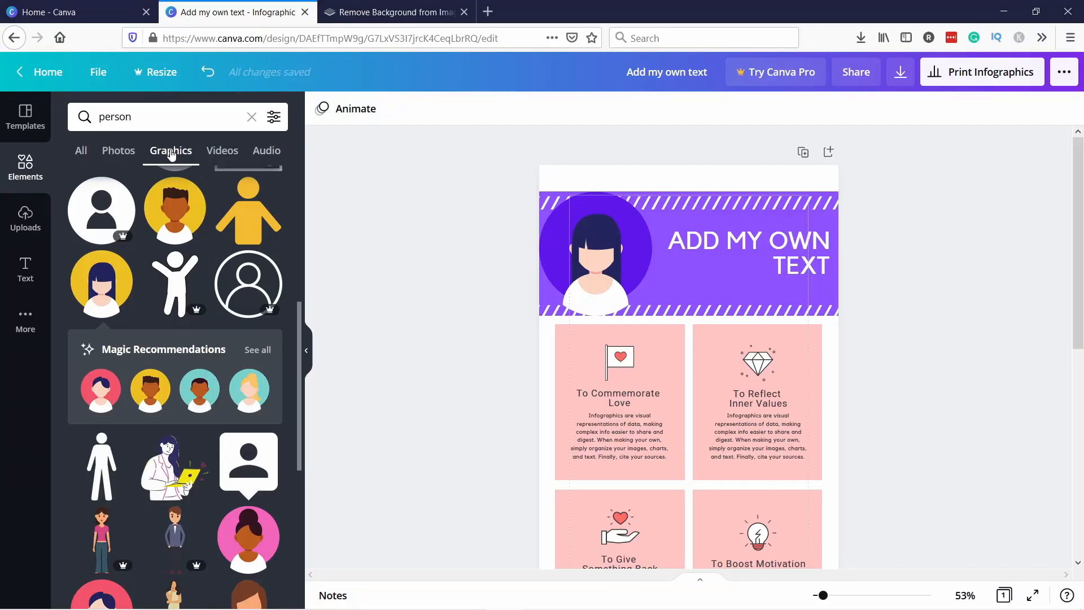
Add the smiling man photo from the person photo results to the page, resizing and positioning it
click(121, 154)
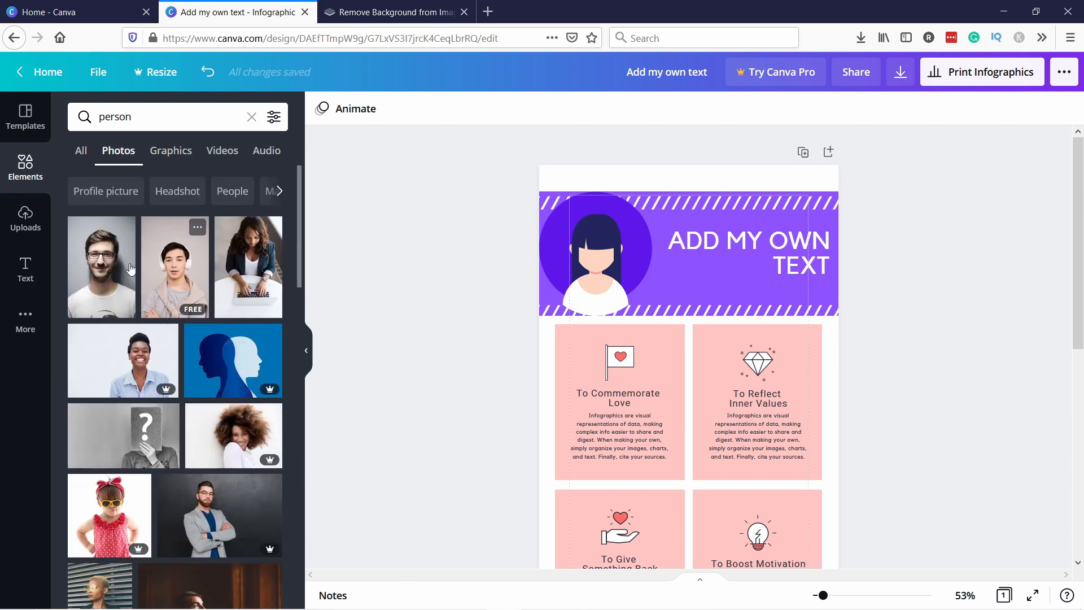
drag(105, 268, 631, 337)
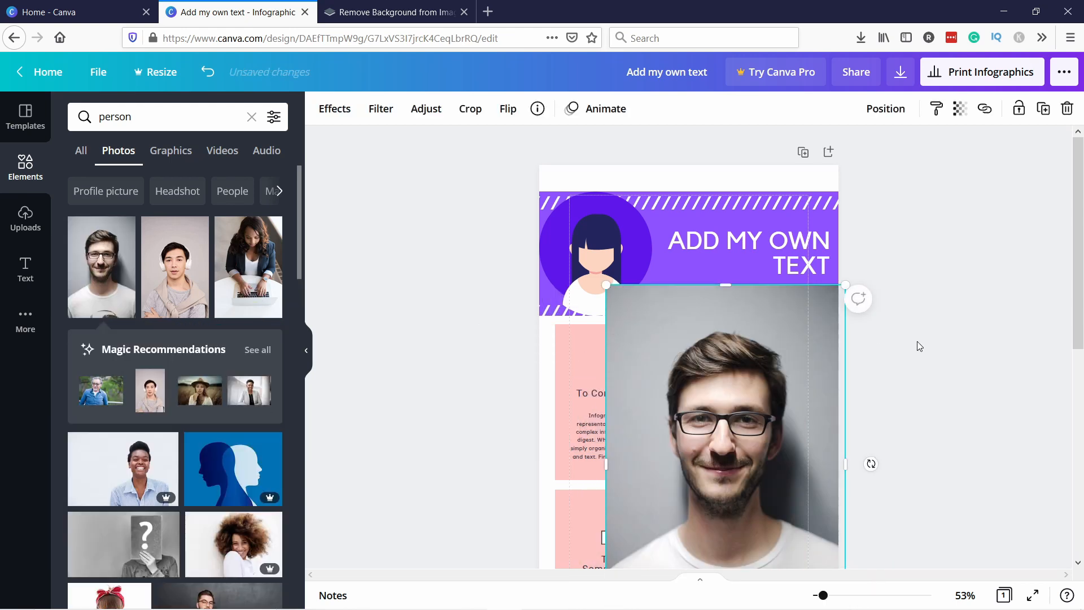
scroll(917, 341, down, 2)
drag(749, 336, 709, 347)
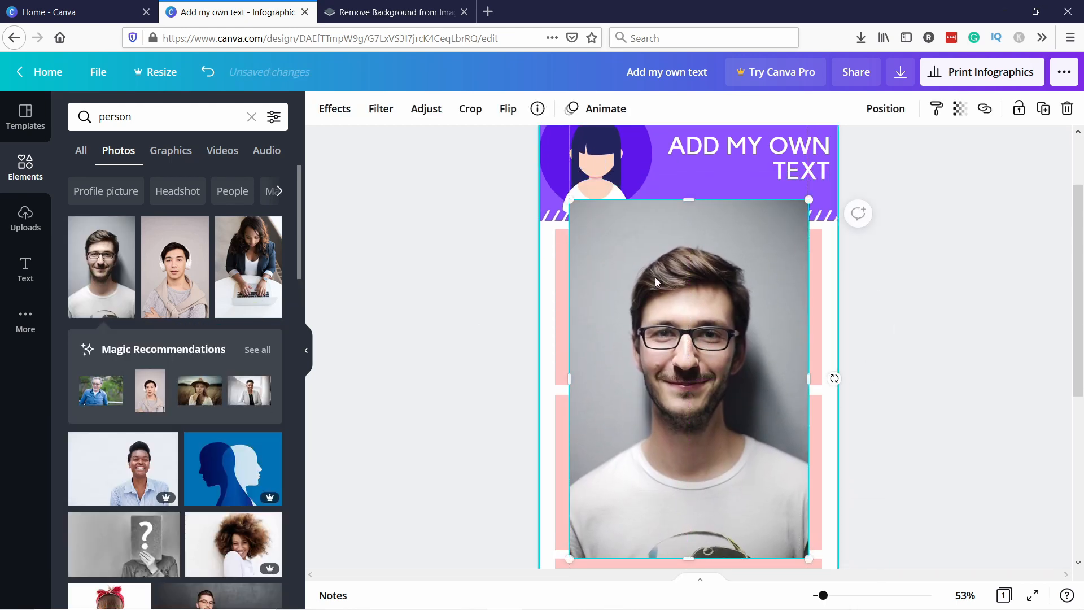
scroll(655, 338, down, 2)
scroll(532, 346, up, 3)
scroll(657, 284, down, 2)
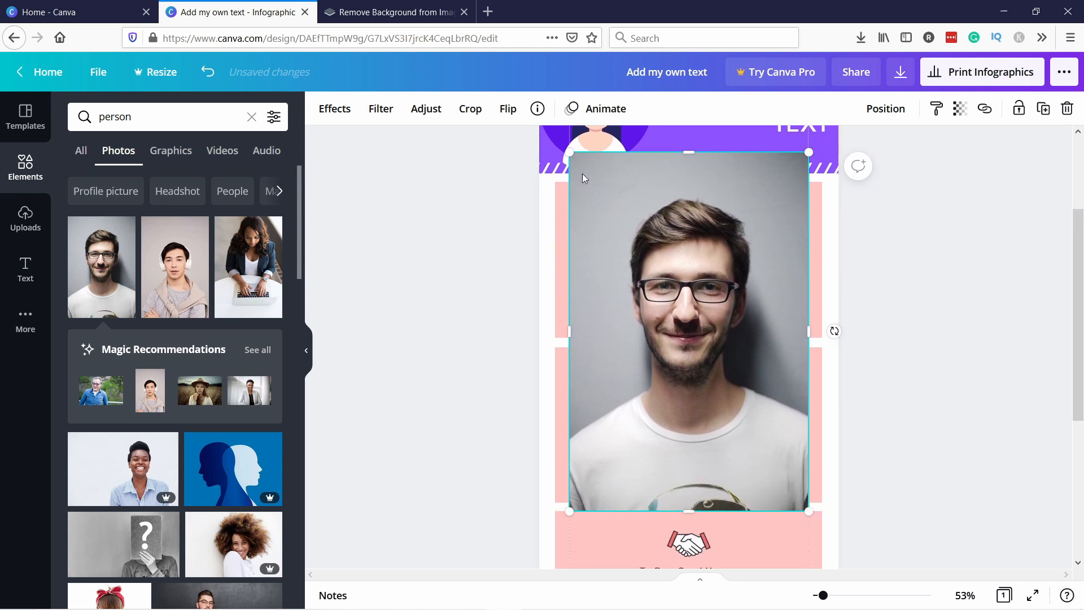
drag(570, 155, 615, 202)
drag(657, 243, 645, 222)
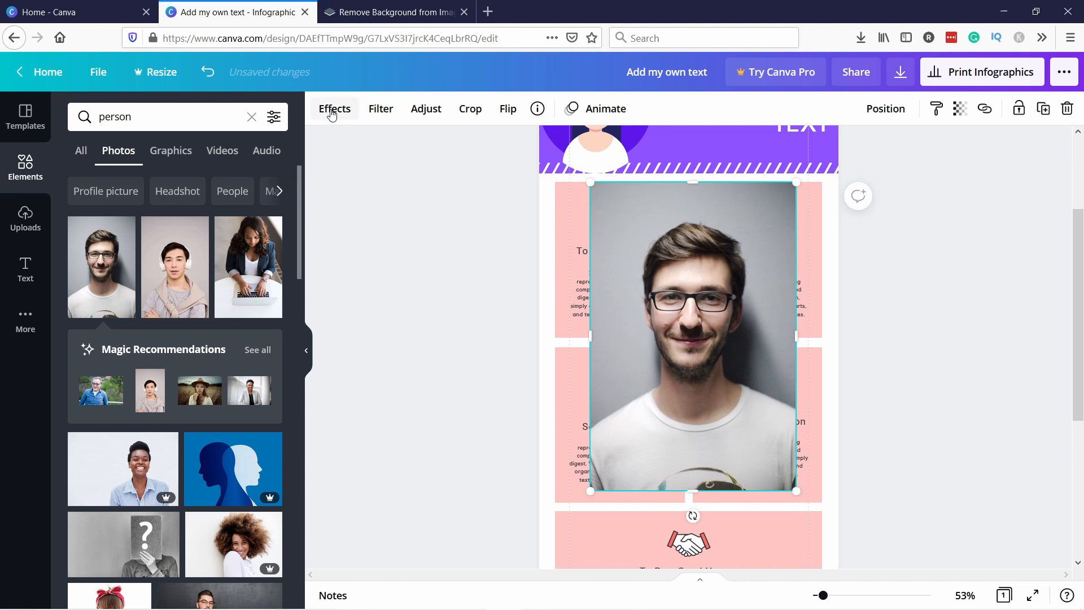
Apply the Phone 2 smartmockup effect to the photo
click(333, 112)
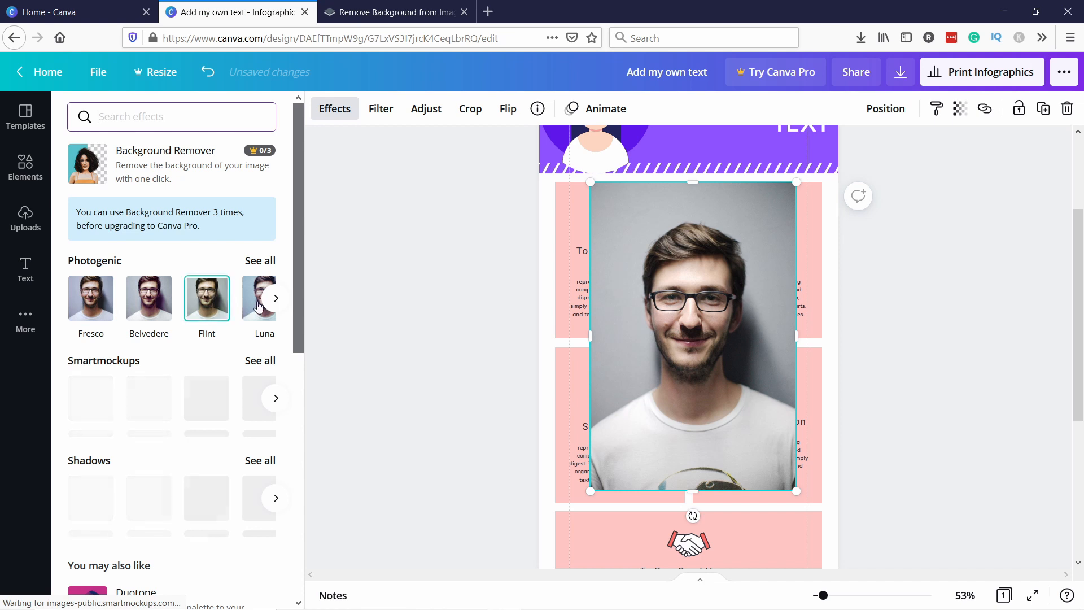
click(275, 298)
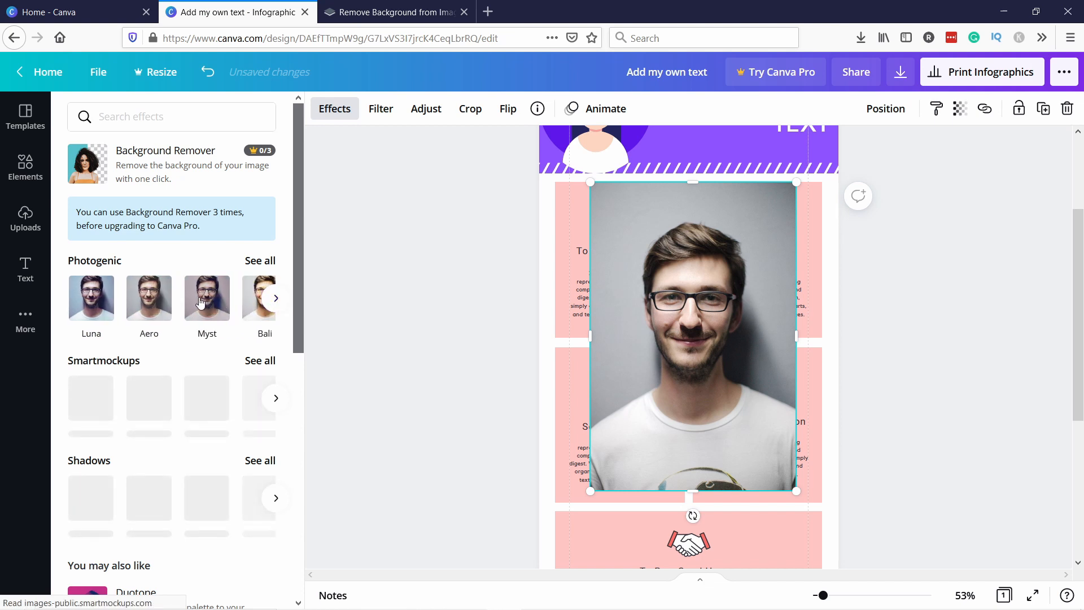
click(203, 306)
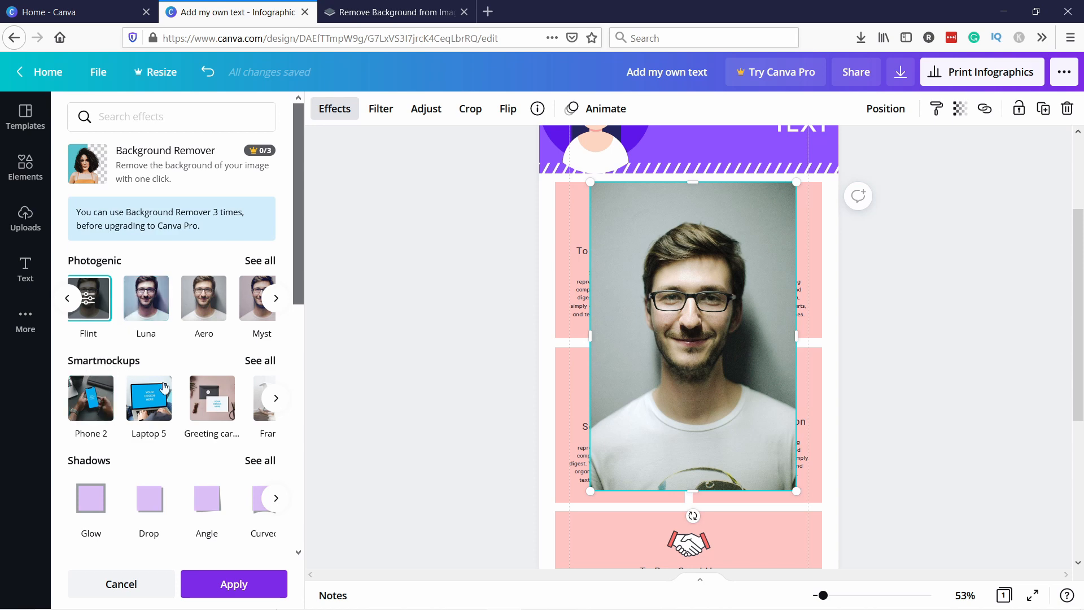
click(98, 405)
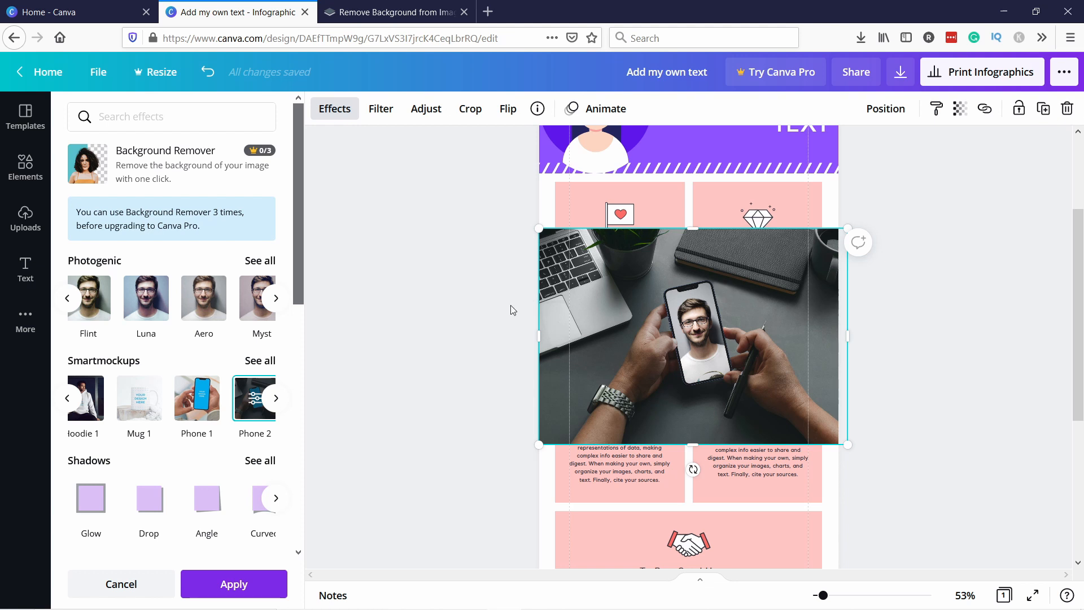
Apply the Whimsical filter to the photo
click(388, 113)
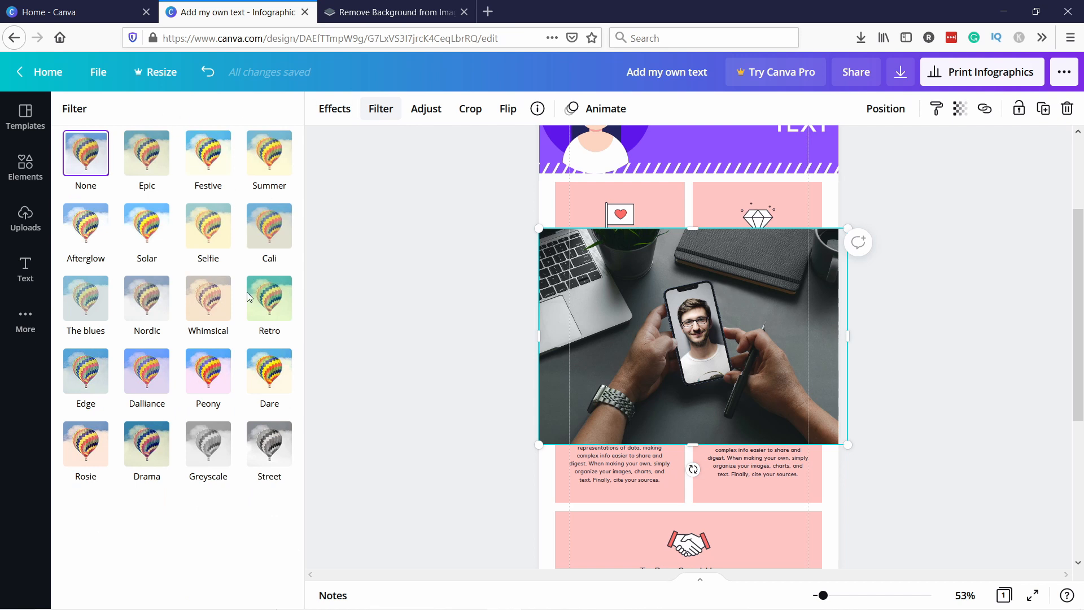
click(218, 299)
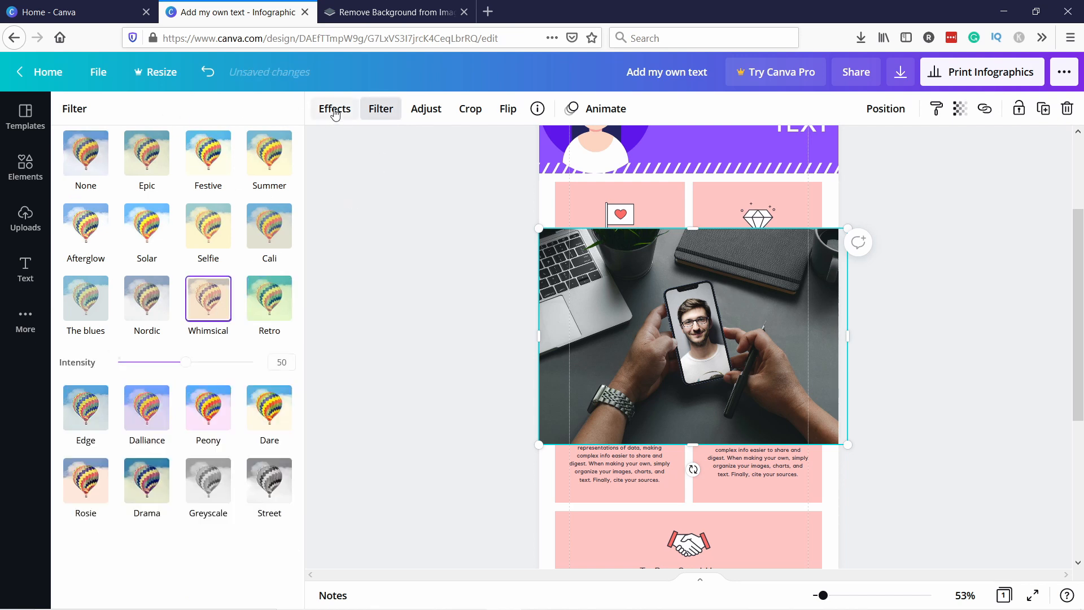
Browse the remaining image effects for the photo, such as BadTV
click(332, 113)
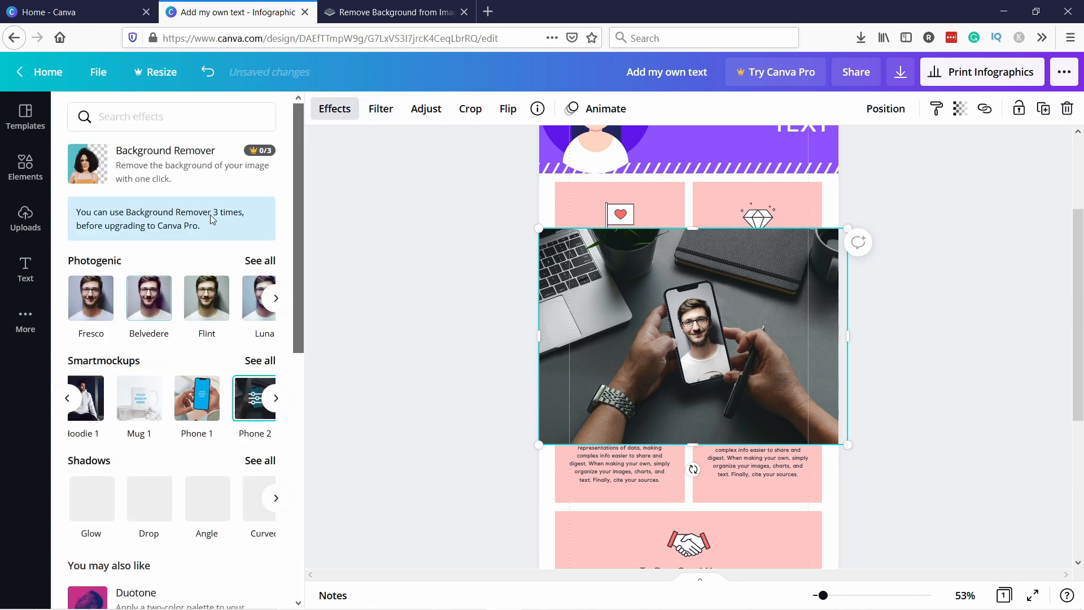
scroll(192, 254, down, 3)
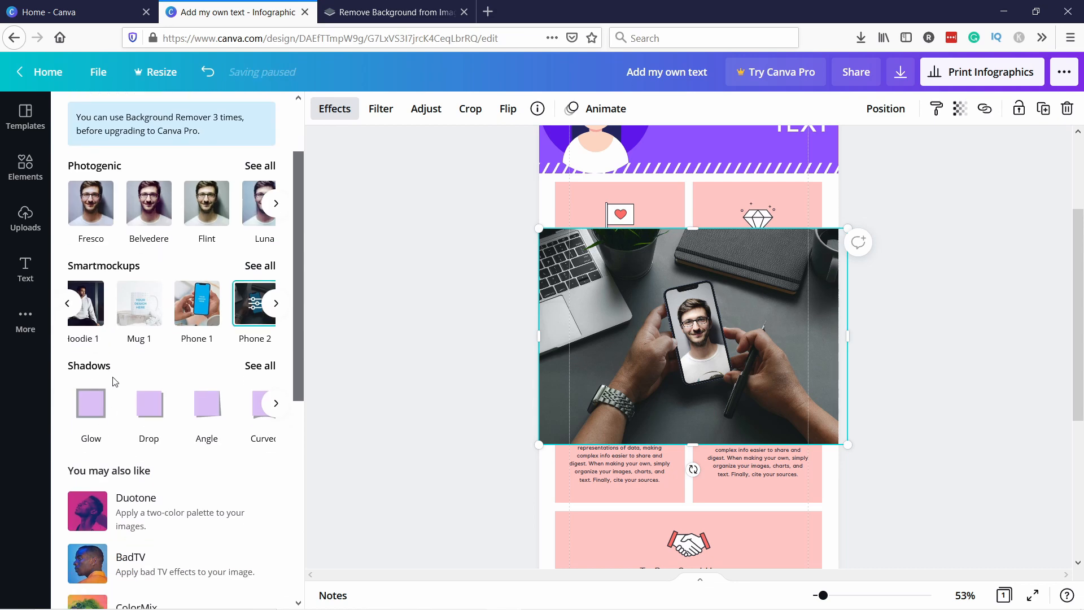
scroll(118, 446, down, 2)
scroll(117, 451, down, 4)
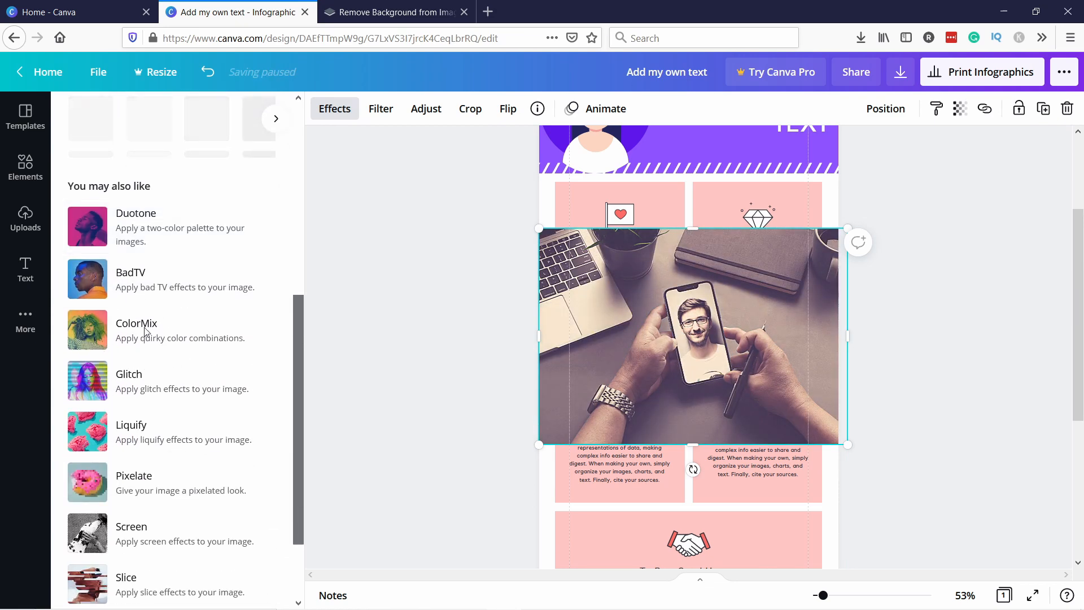
click(136, 287)
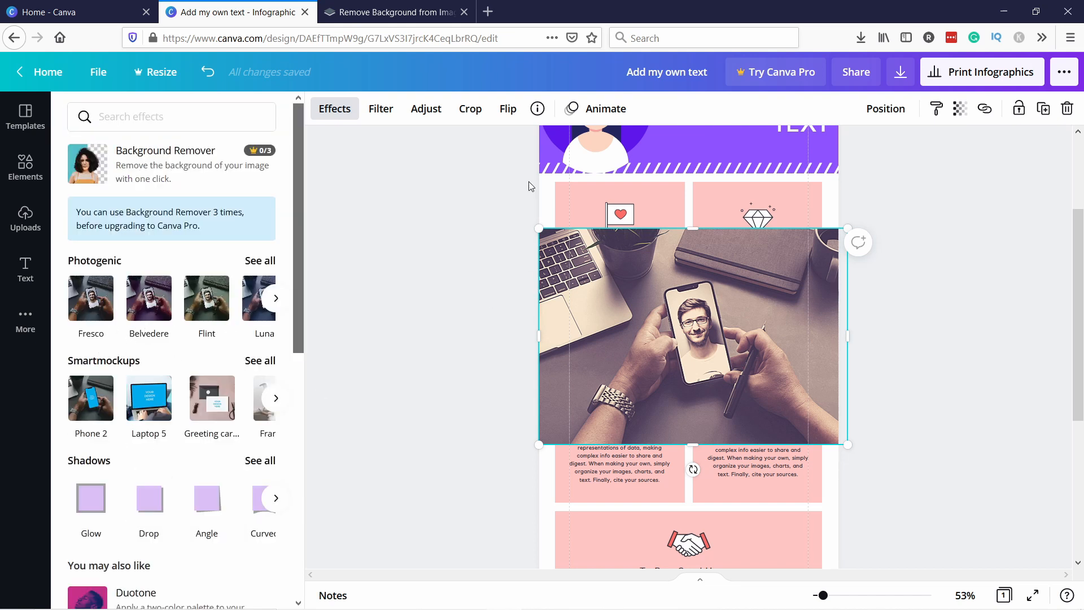
Animate the photo with the Photo Zoom animation
click(602, 111)
click(175, 187)
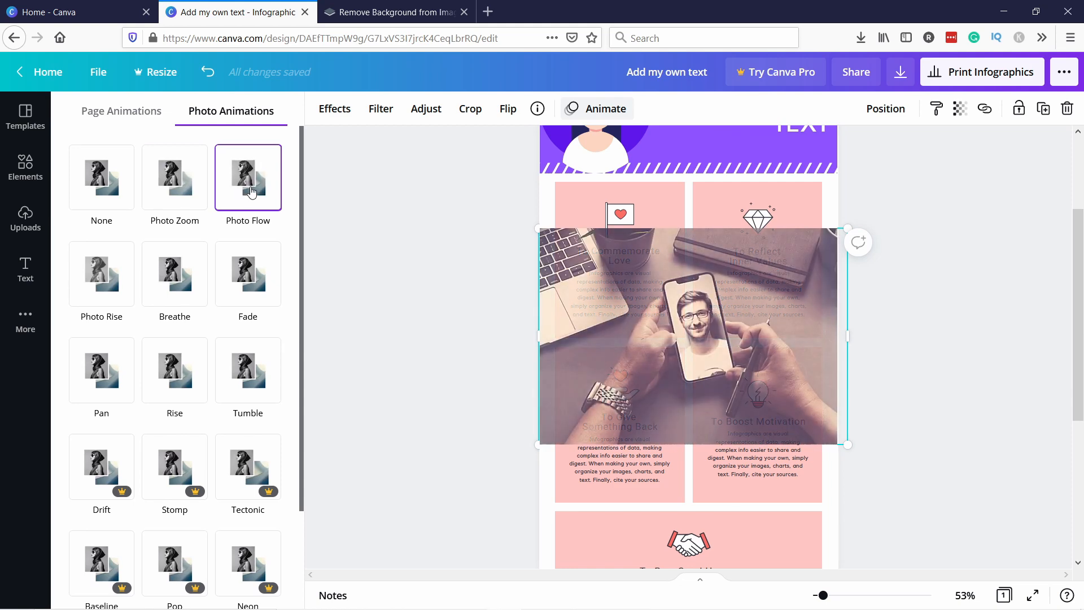
click(187, 182)
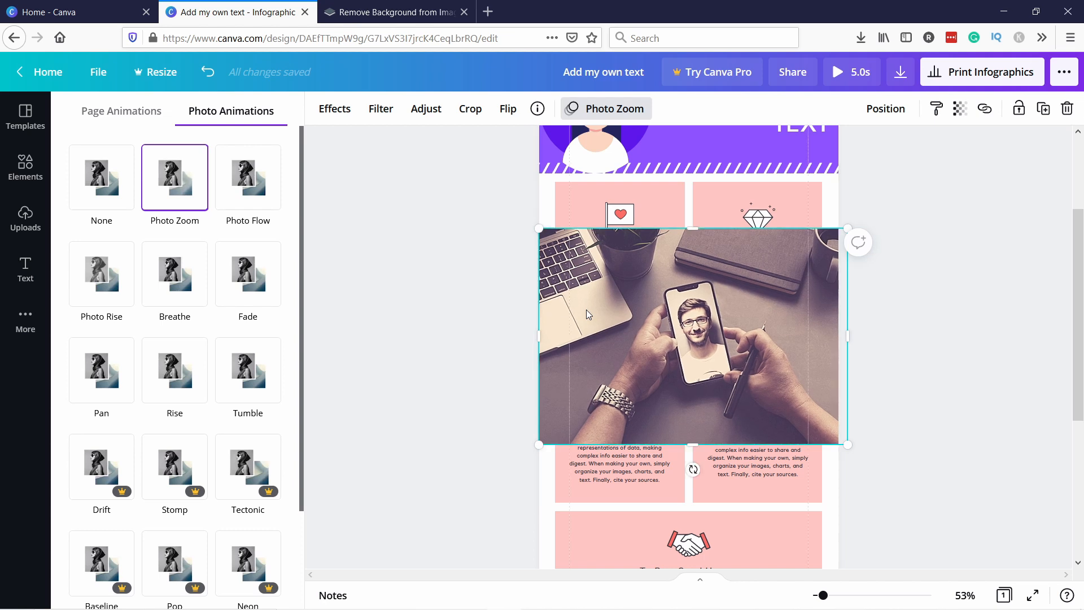
Undo the last two photo changes and delete the photo
click(200, 76)
click(201, 76)
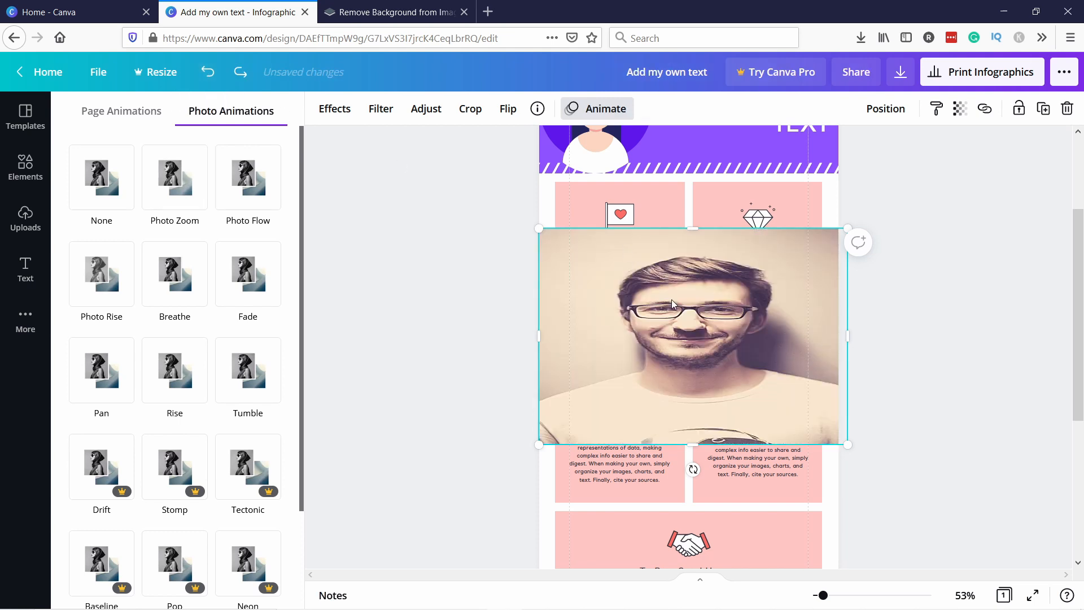
right_click(627, 257)
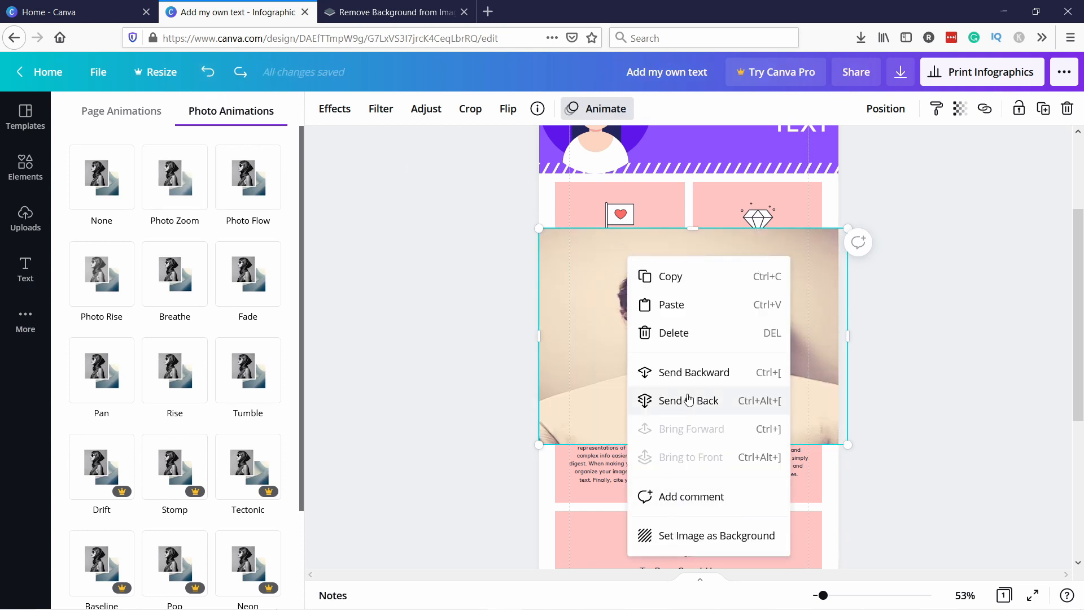
click(680, 337)
scroll(643, 326, up, 3)
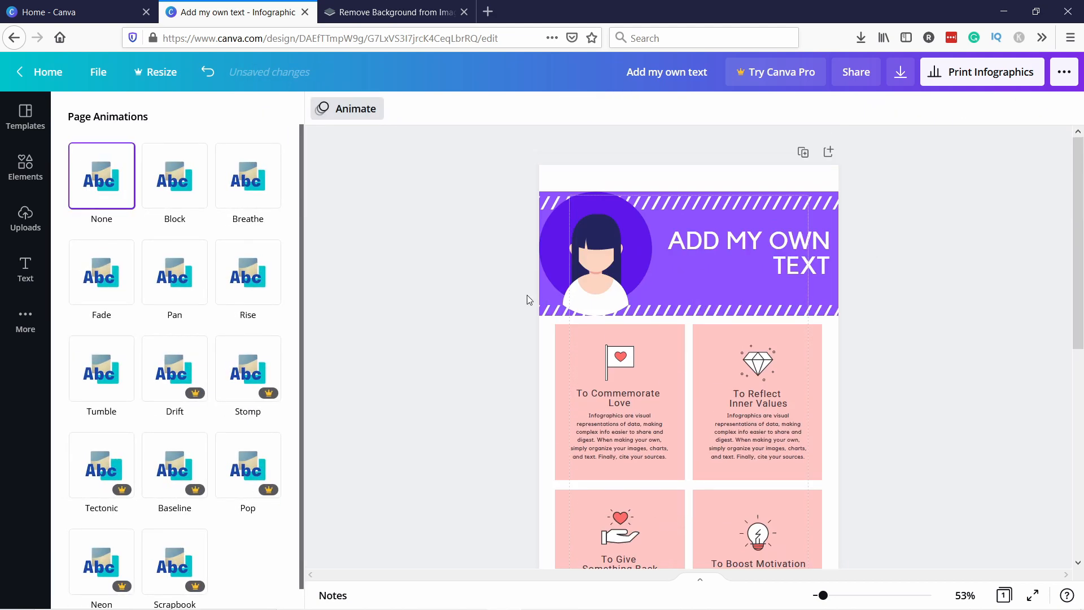
Try peach and dark charcoal page background colours, ending back on white
click(533, 389)
click(593, 181)
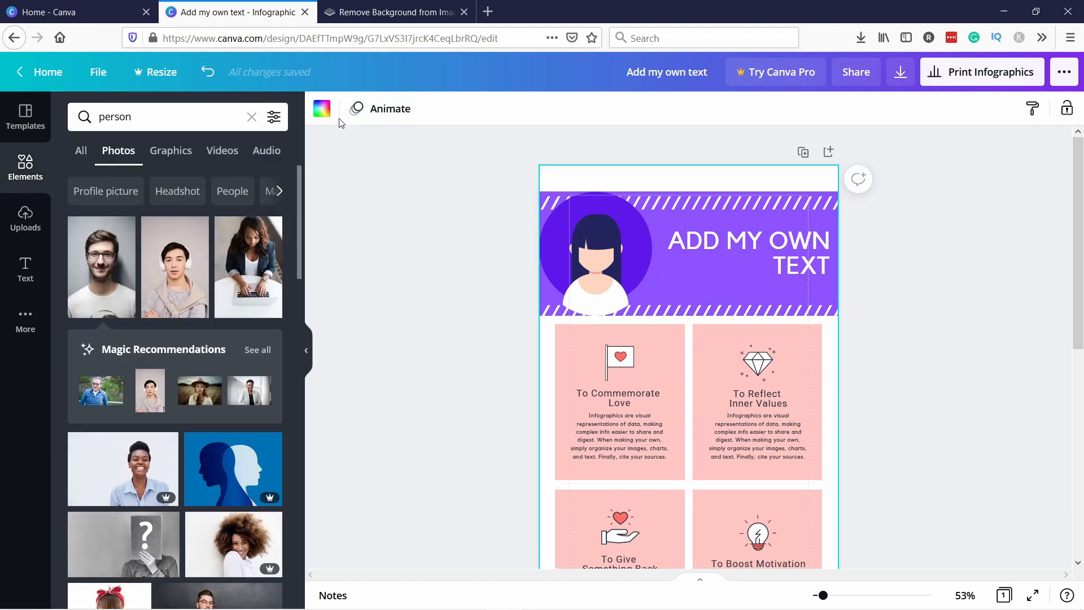
click(323, 109)
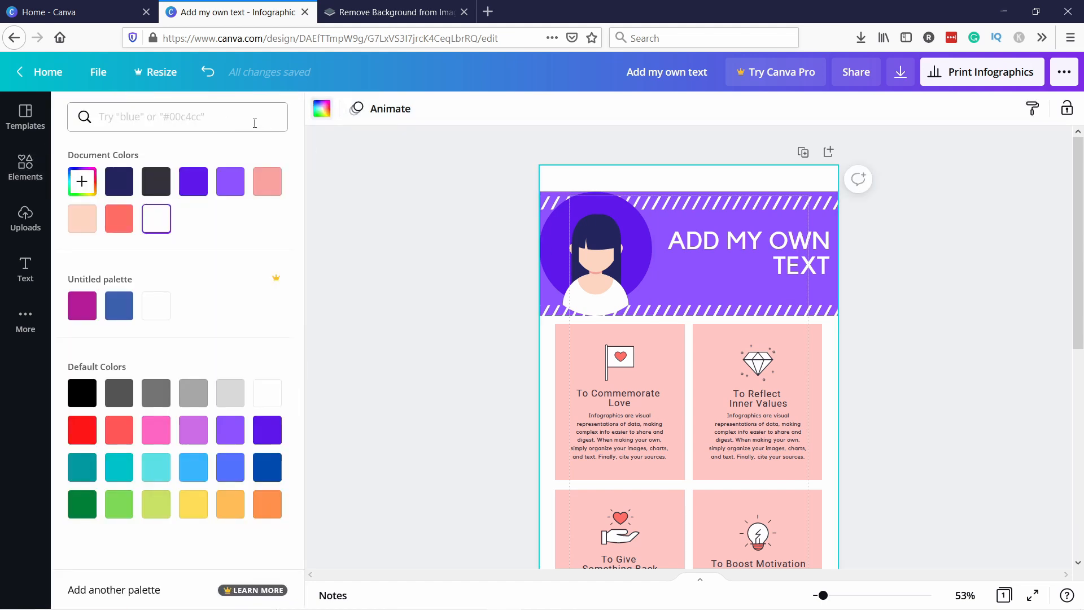
click(82, 226)
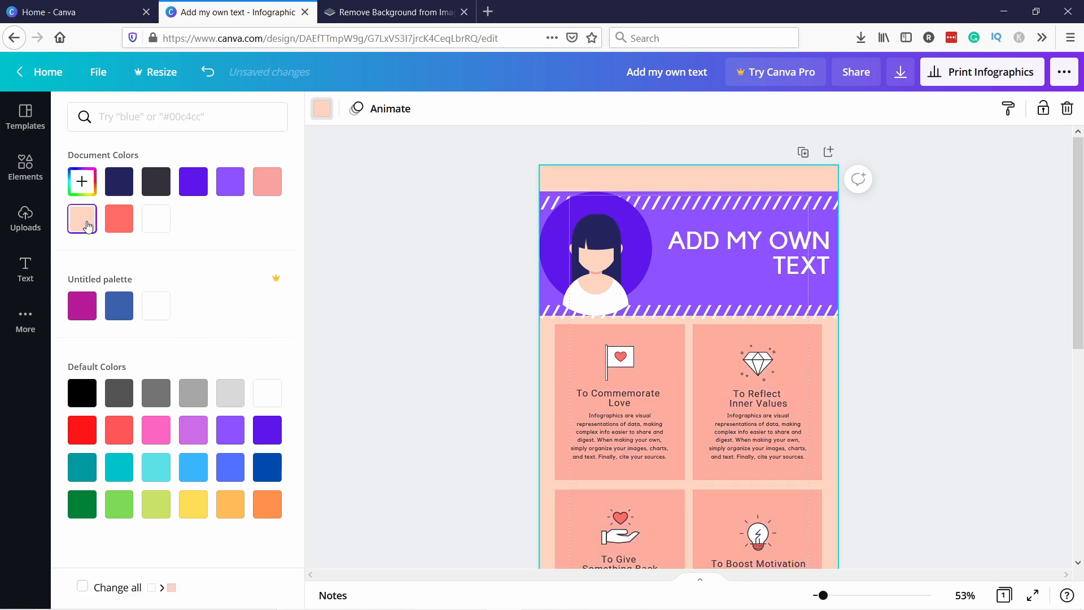
click(156, 182)
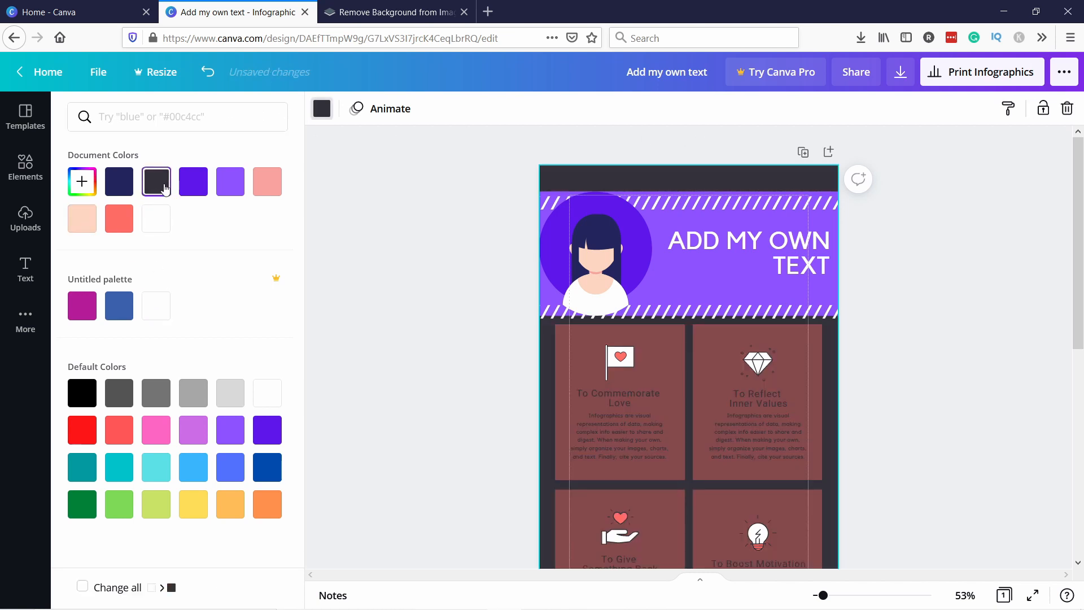
click(166, 225)
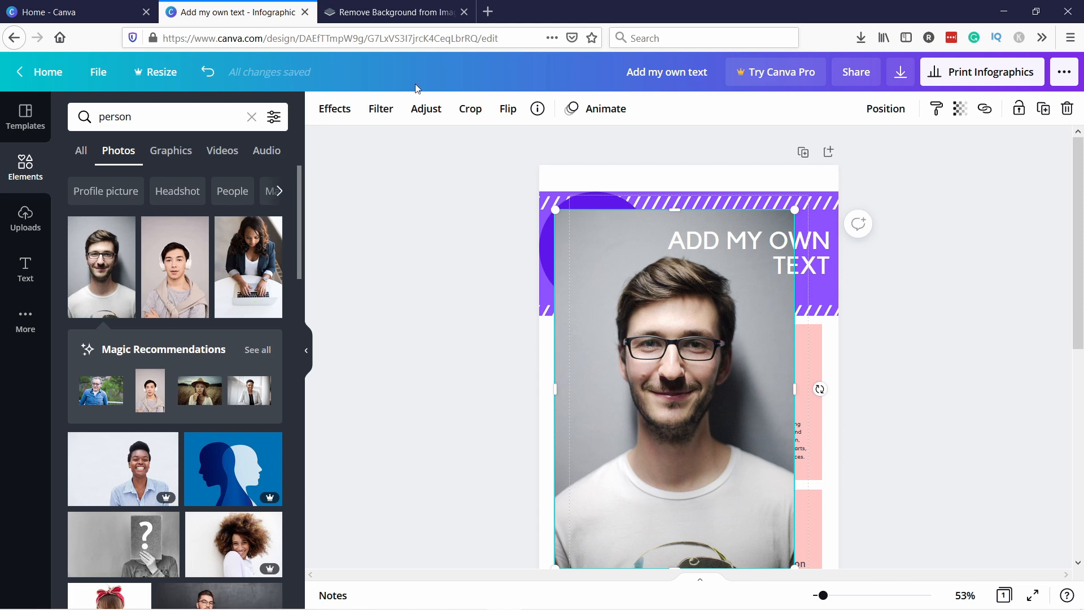
Upload the TWP image to remove.bg to remove its background, and compare the original with the result
click(390, 12)
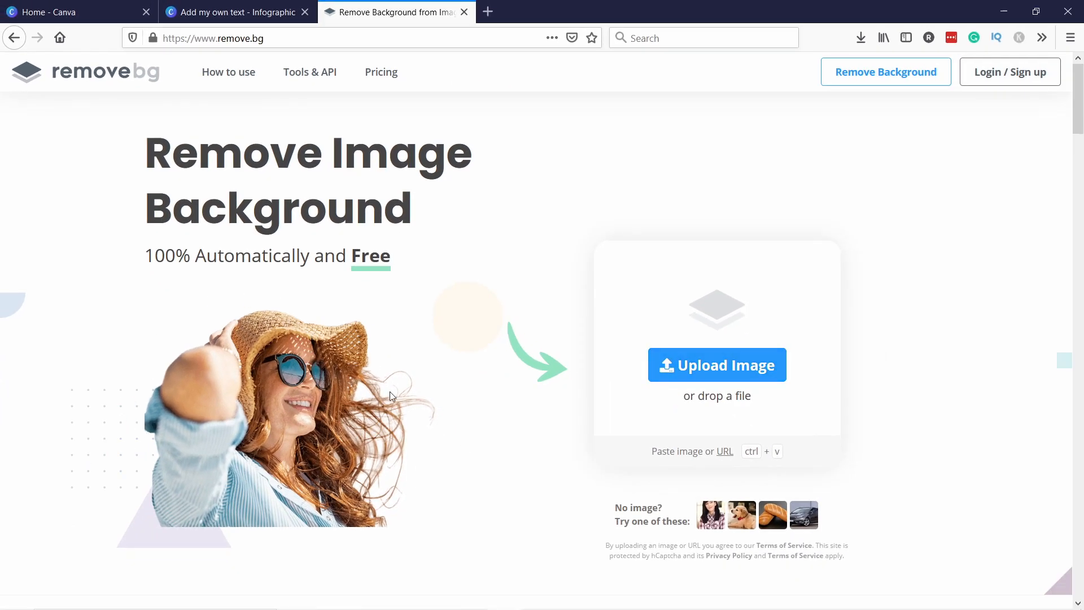
click(754, 367)
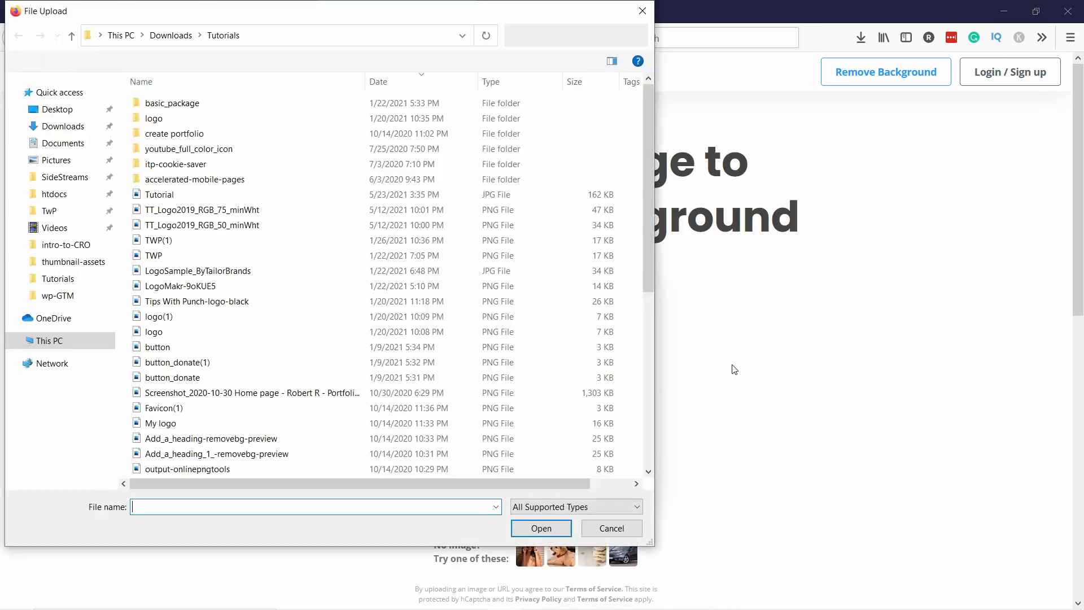
click(154, 255)
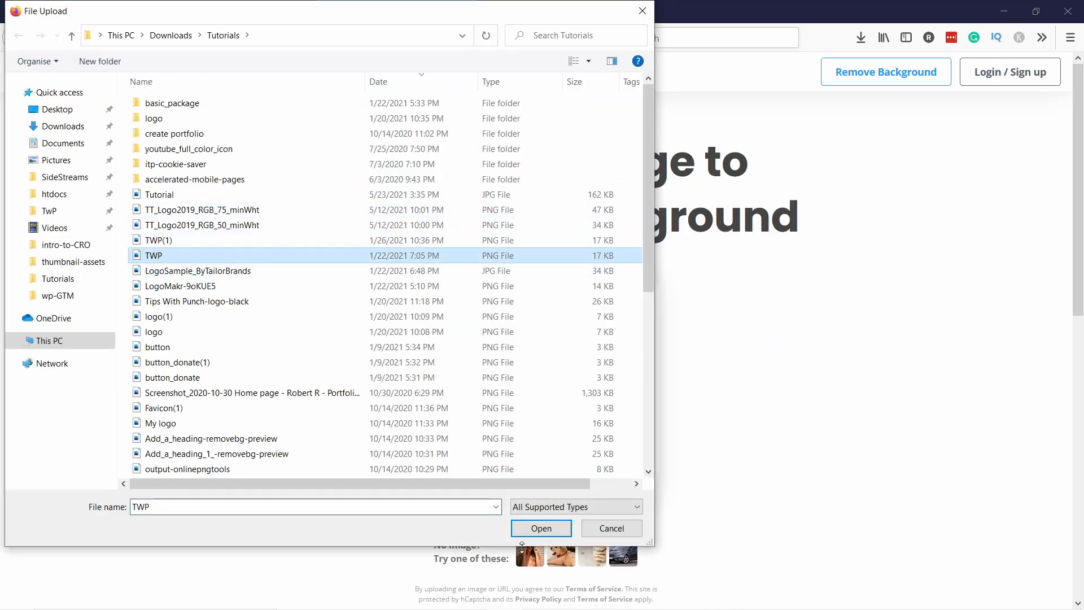
double_click(153, 256)
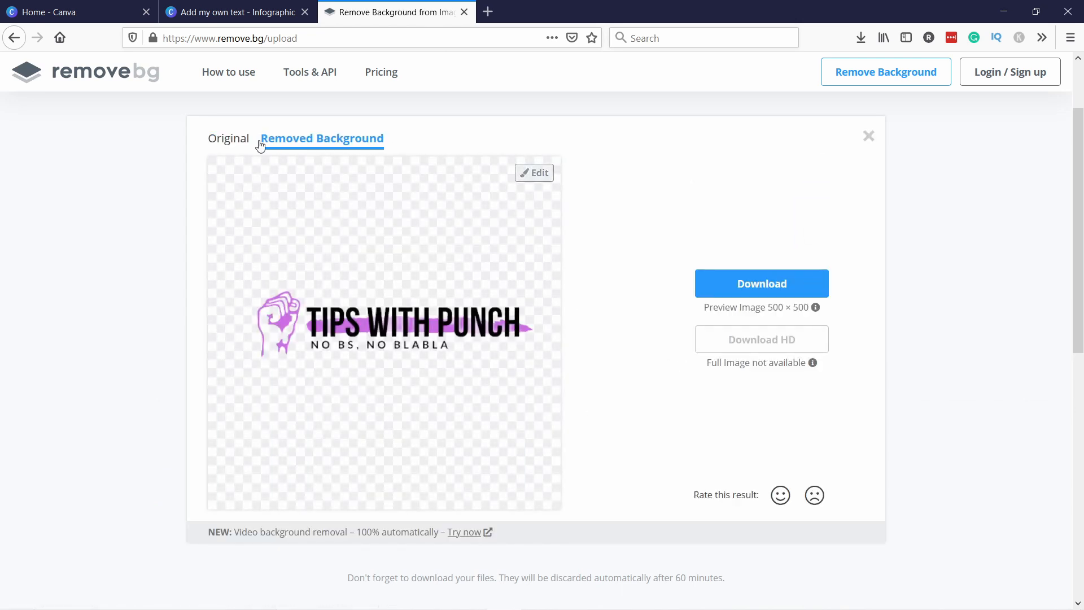
click(230, 140)
click(309, 141)
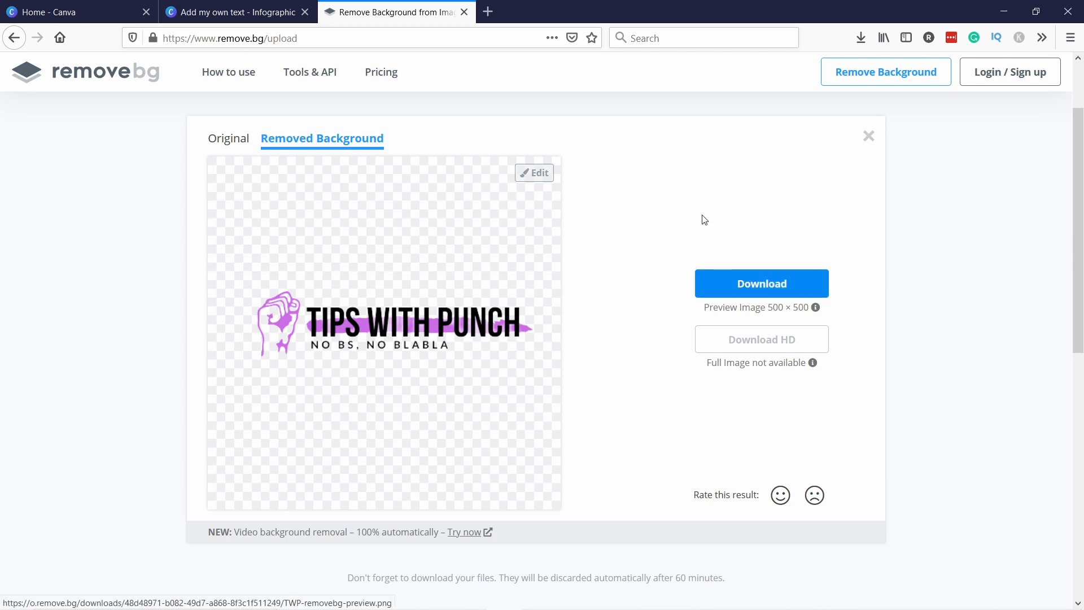
Return to the Canva design and delete the selected person photo
click(259, 16)
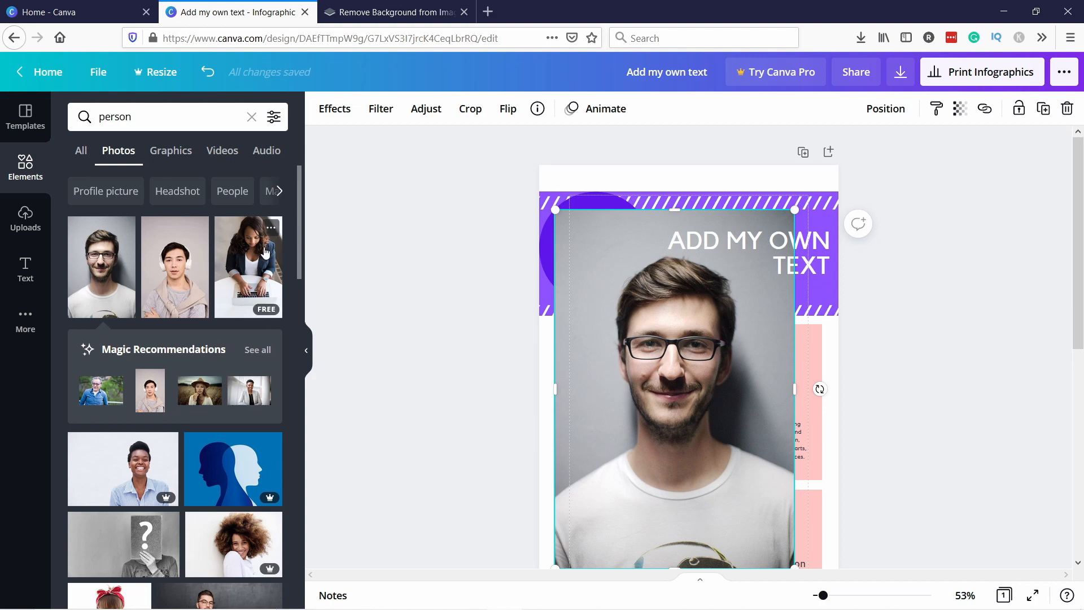
key(Delete)
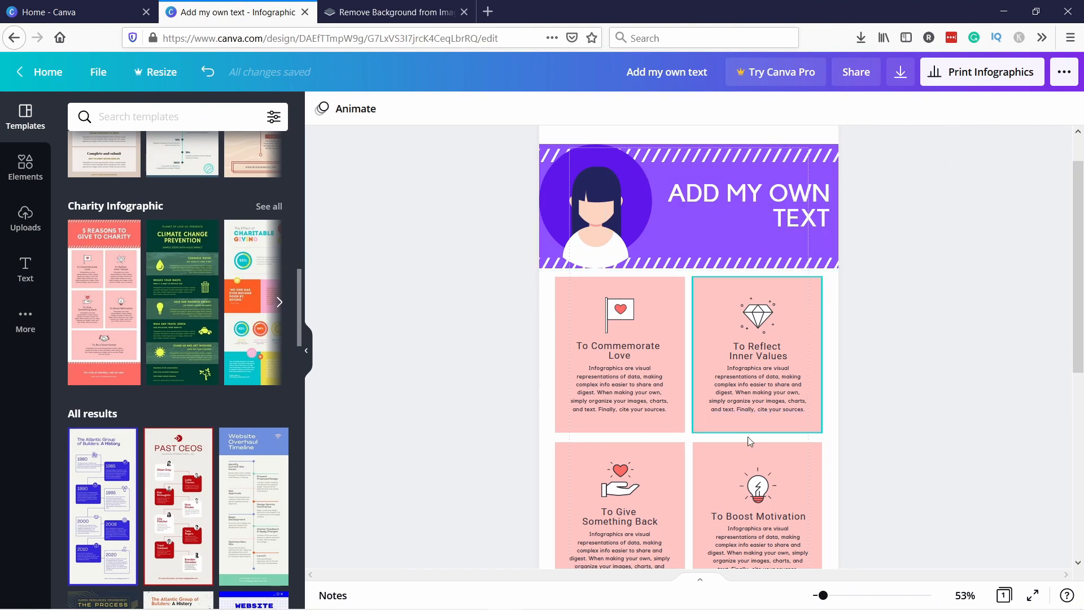
Add a blank second page to the design, then delete it
scroll(757, 418, down, 6)
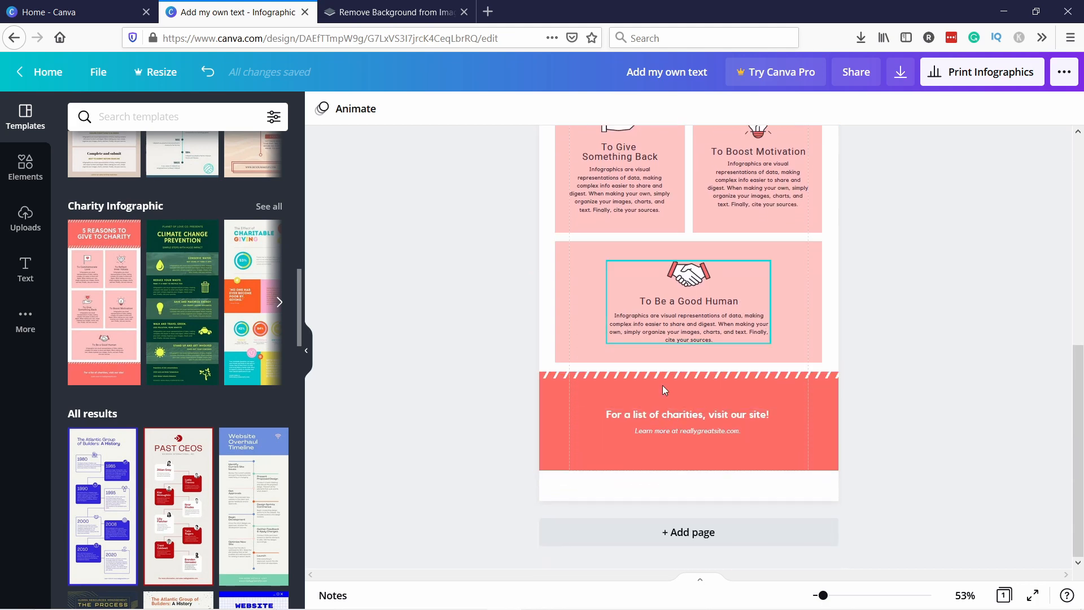
click(655, 538)
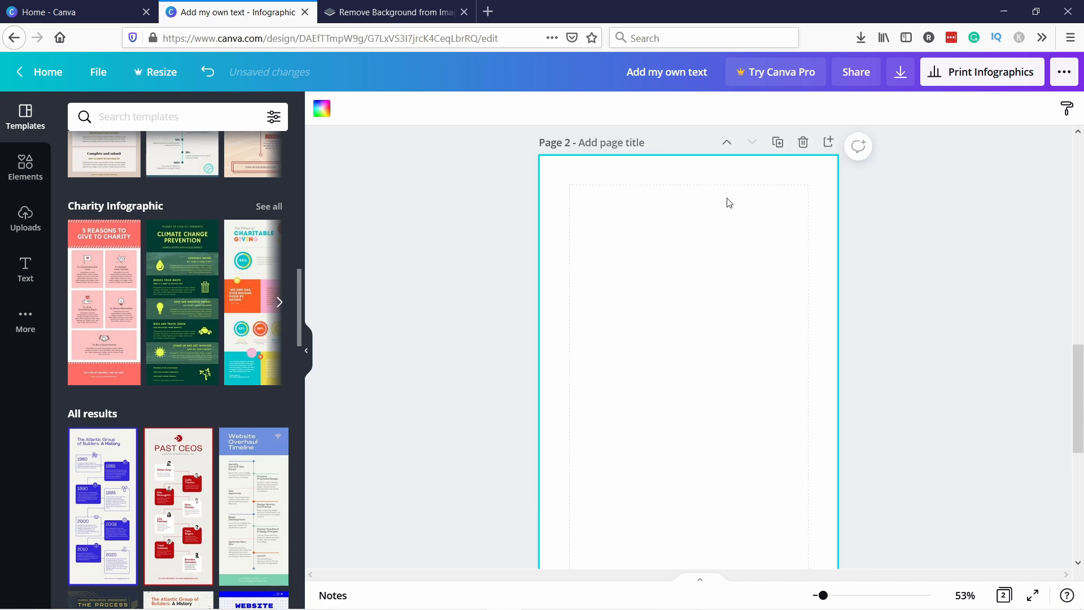
click(802, 142)
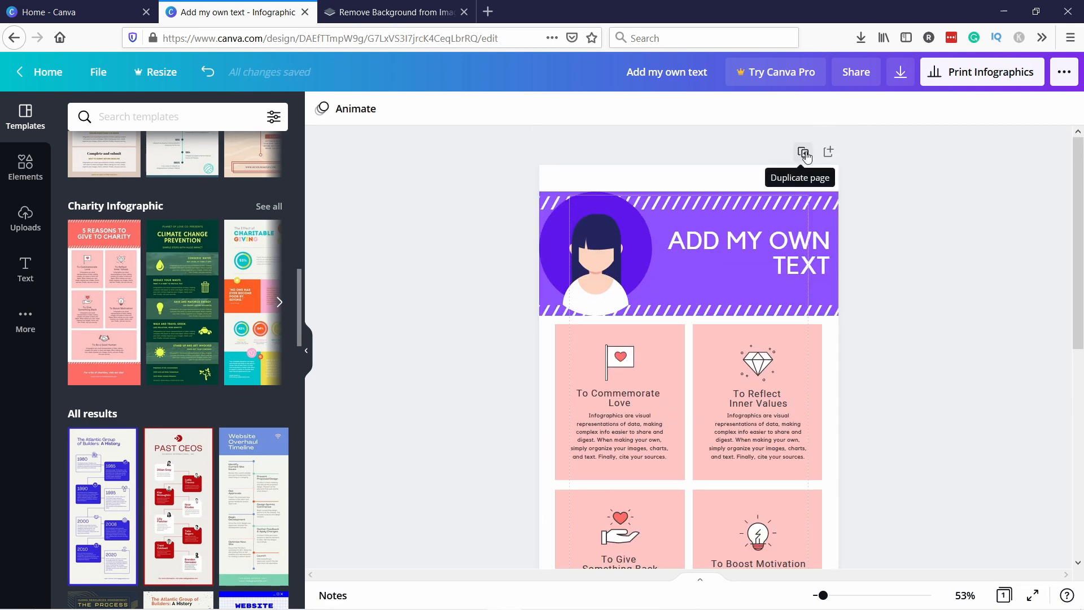
Duplicate the page and remove the first box's icon and text on the copy
click(804, 154)
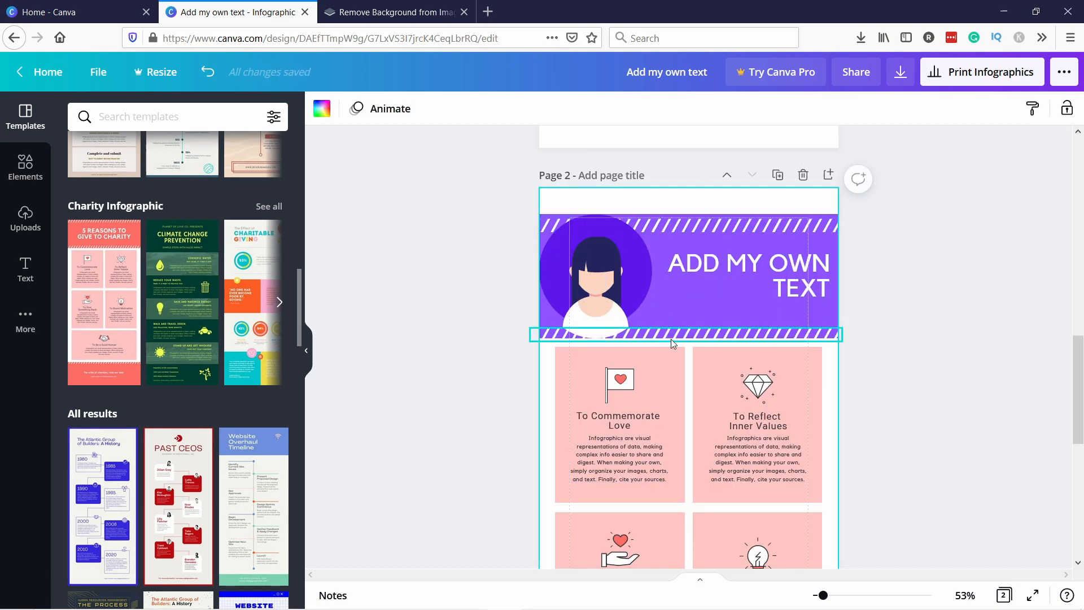
scroll(702, 258, down, 2)
click(594, 286)
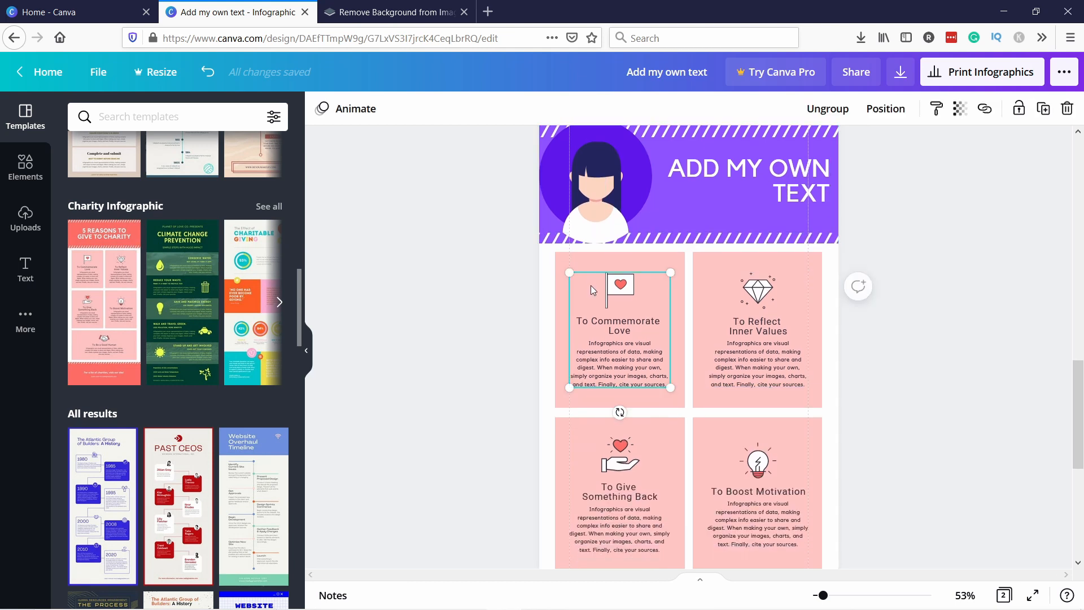
key(Delete)
click(645, 290)
key(Delete)
click(755, 290)
key(Delete)
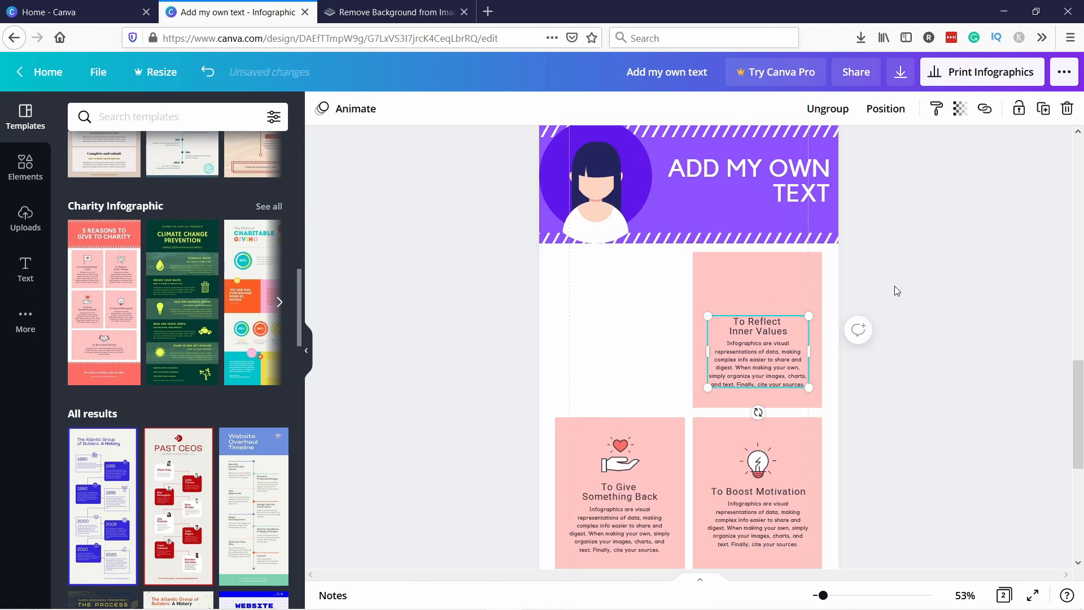
click(861, 283)
Delete the duplicated second page
scroll(847, 252, up, 2)
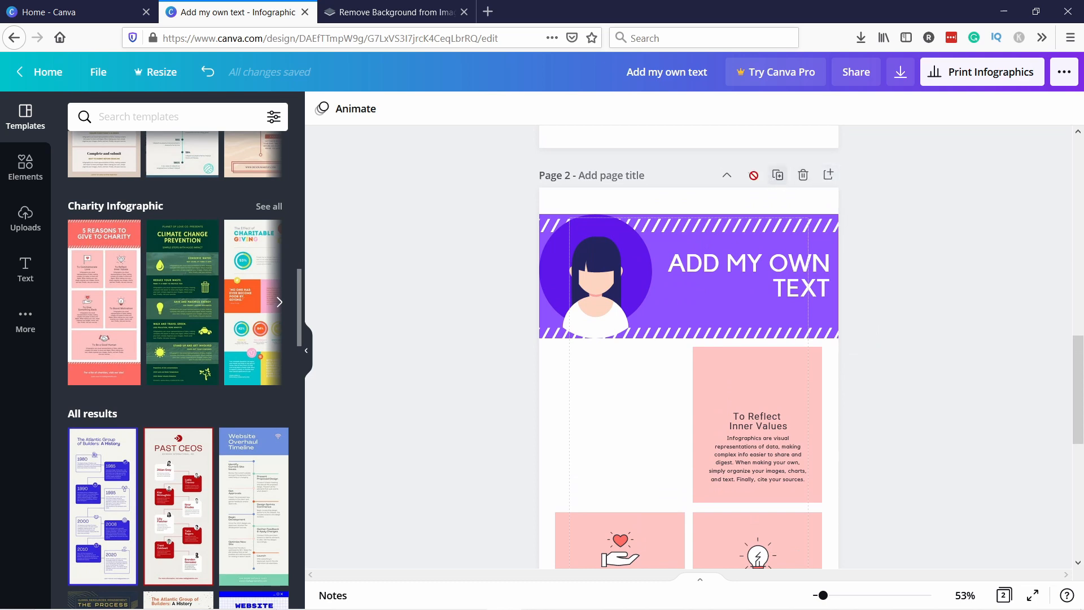
click(803, 176)
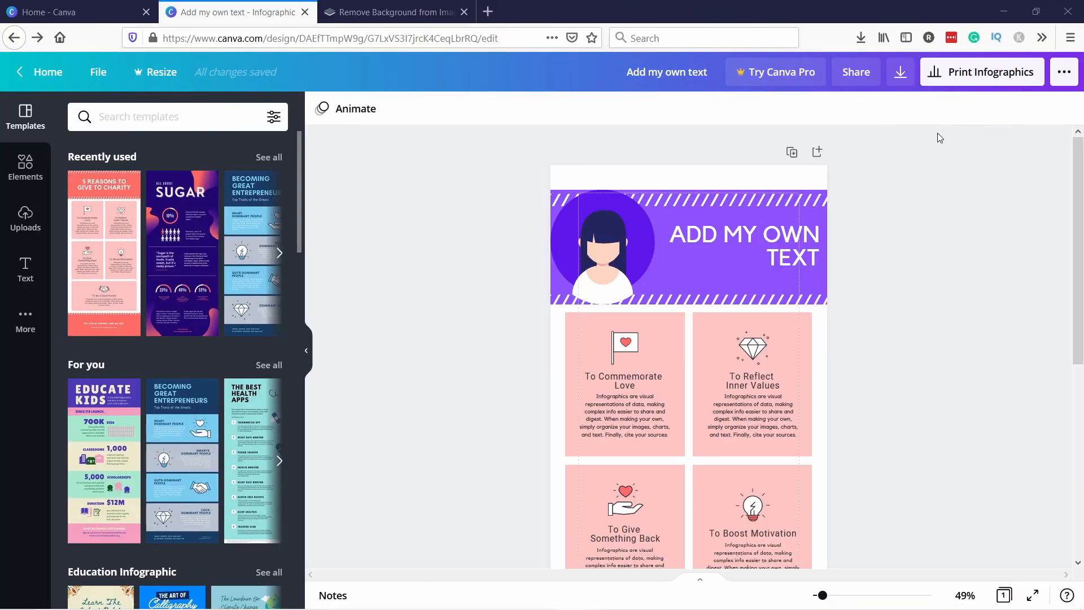
Download the design as a JPG file and save it
click(904, 82)
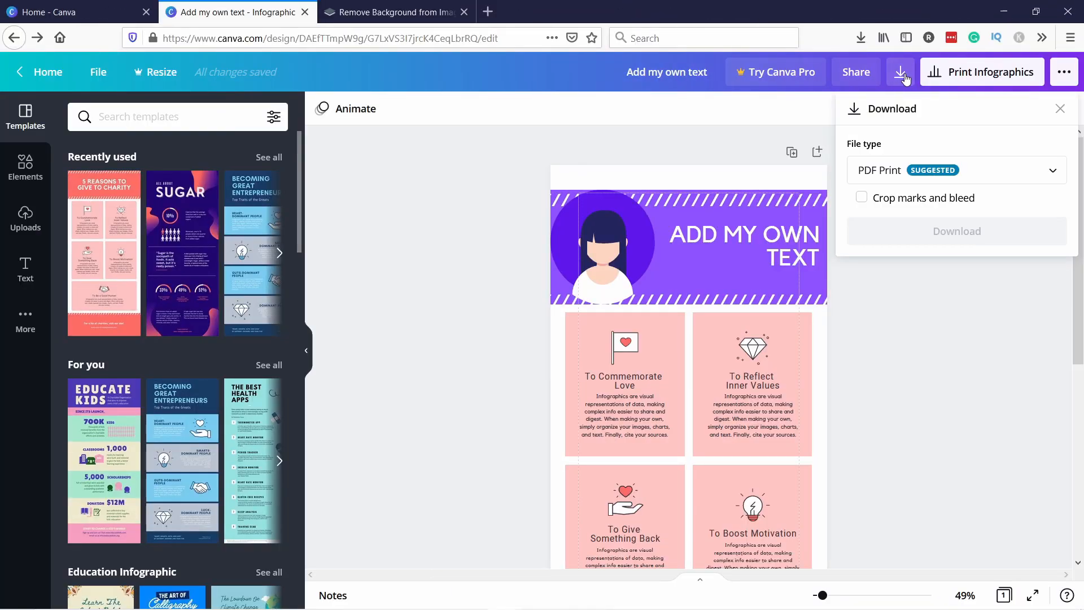
click(1065, 73)
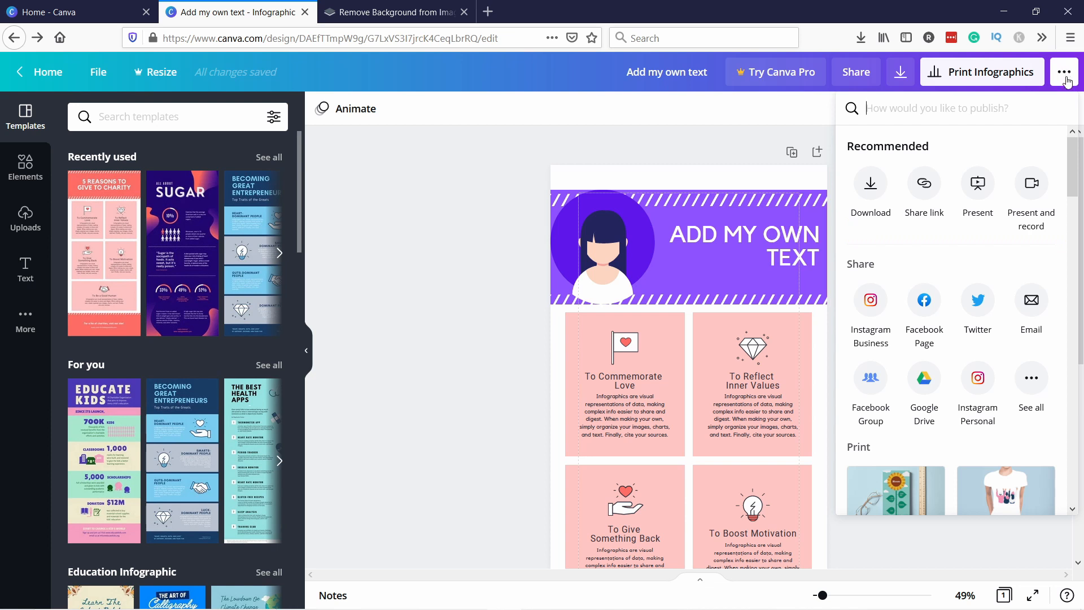
click(874, 186)
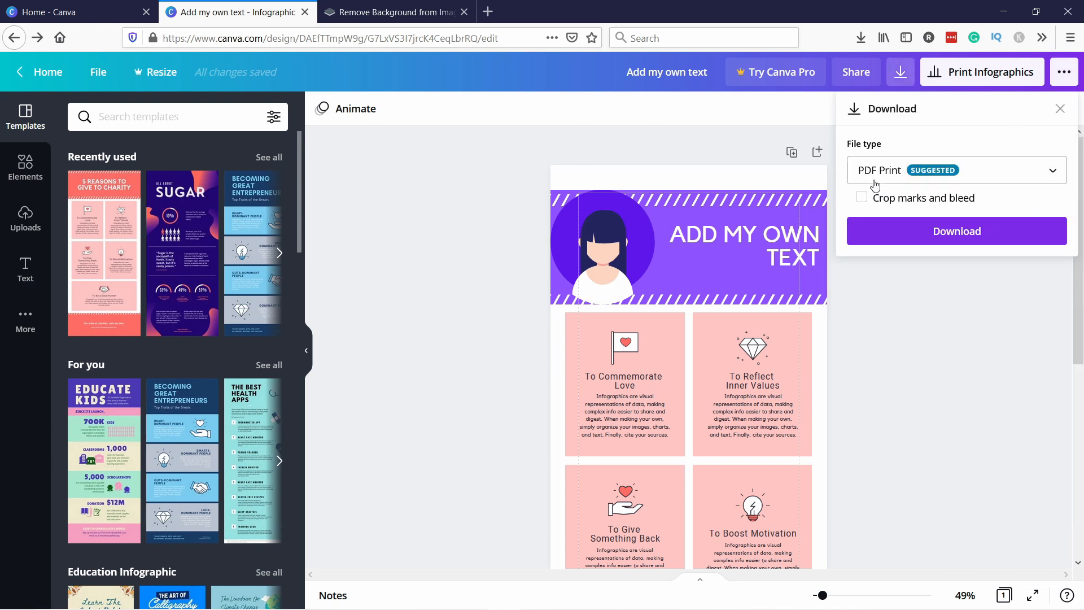
click(919, 175)
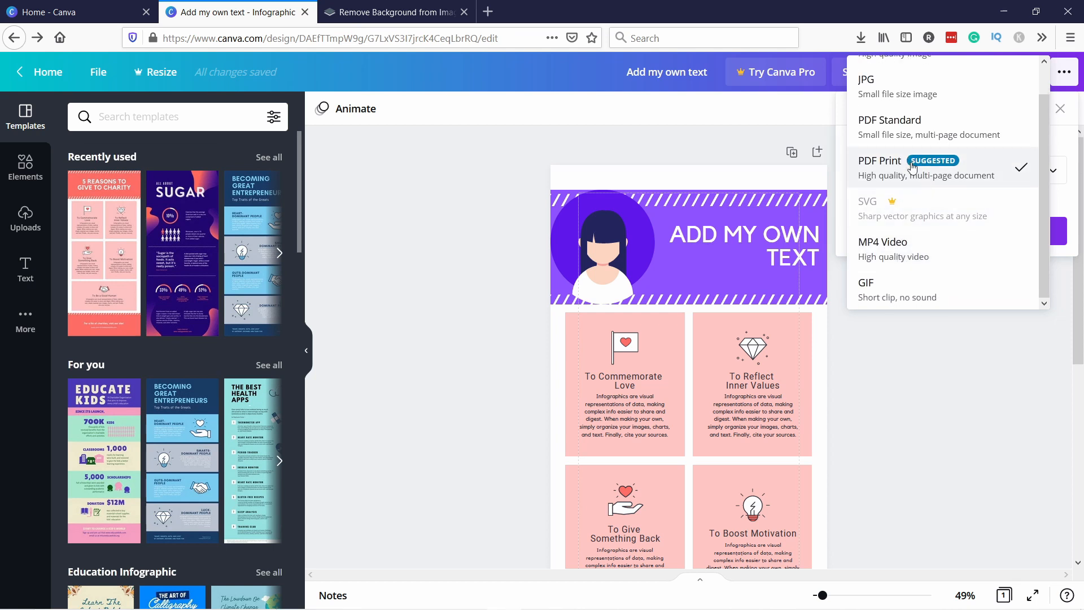
scroll(911, 164, up, 1)
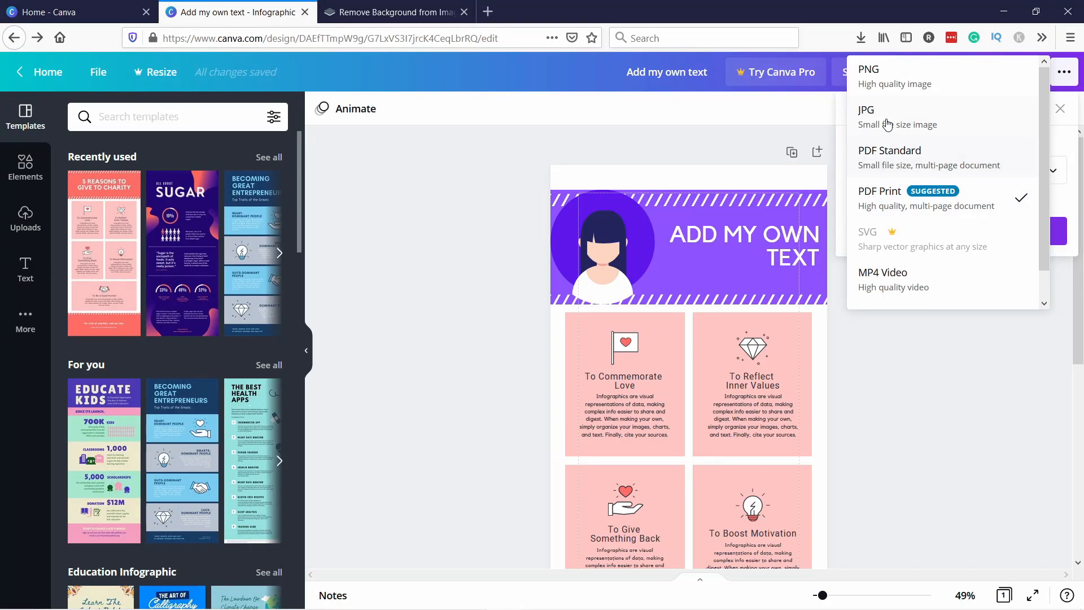
click(889, 119)
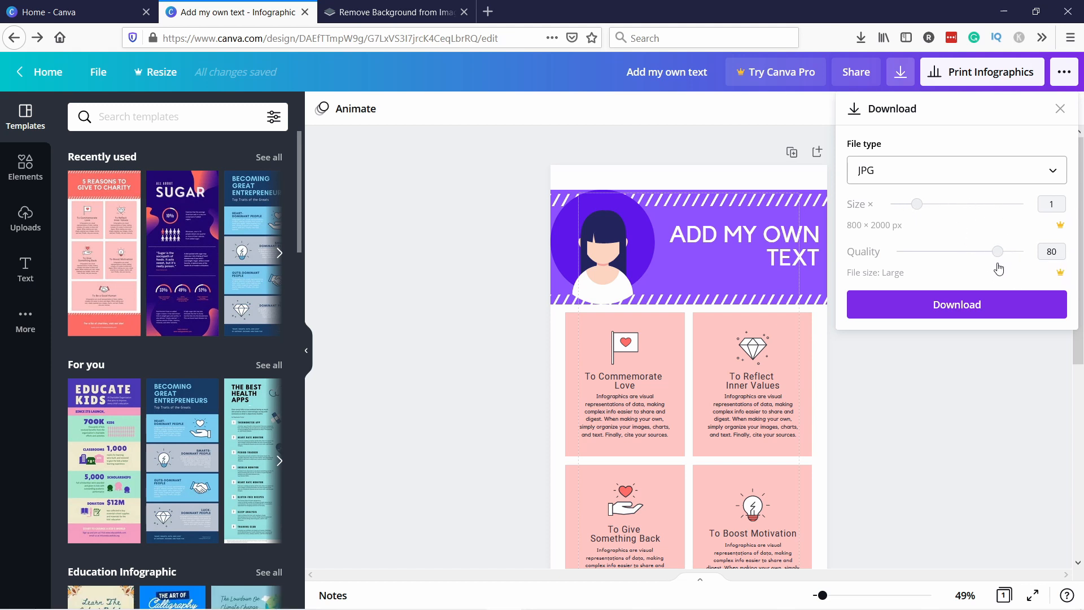
click(915, 310)
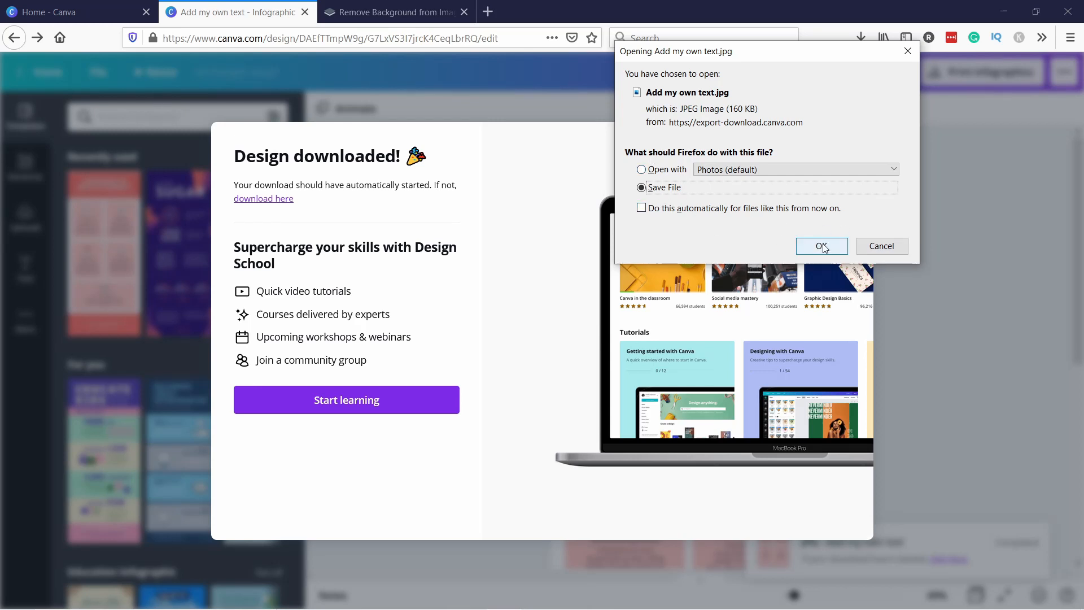
click(821, 246)
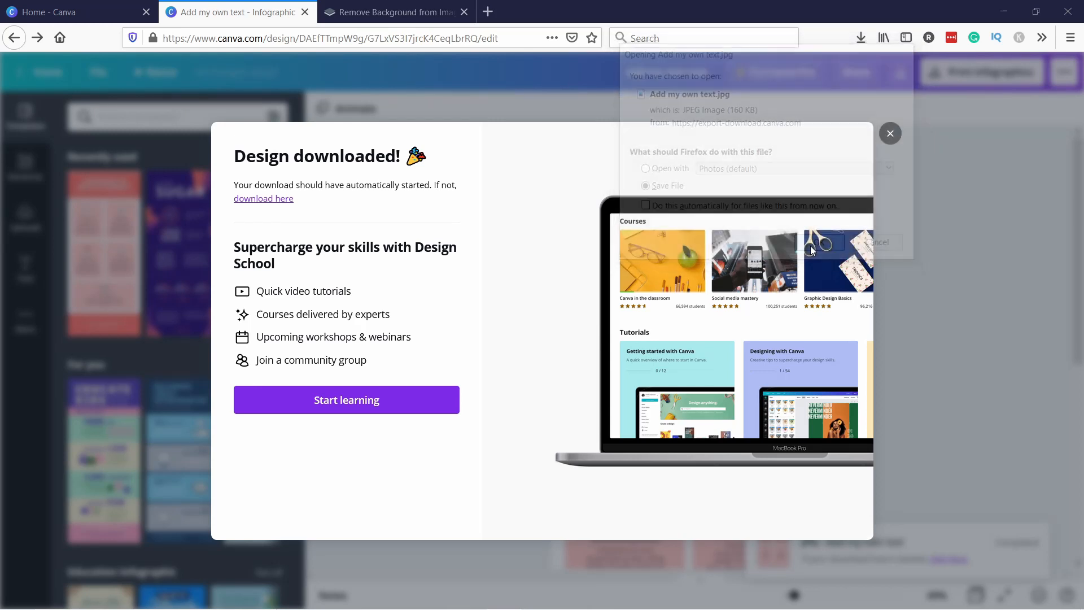
Open the downloaded JPG from the browser downloads to check it, then close the photo viewer
click(861, 37)
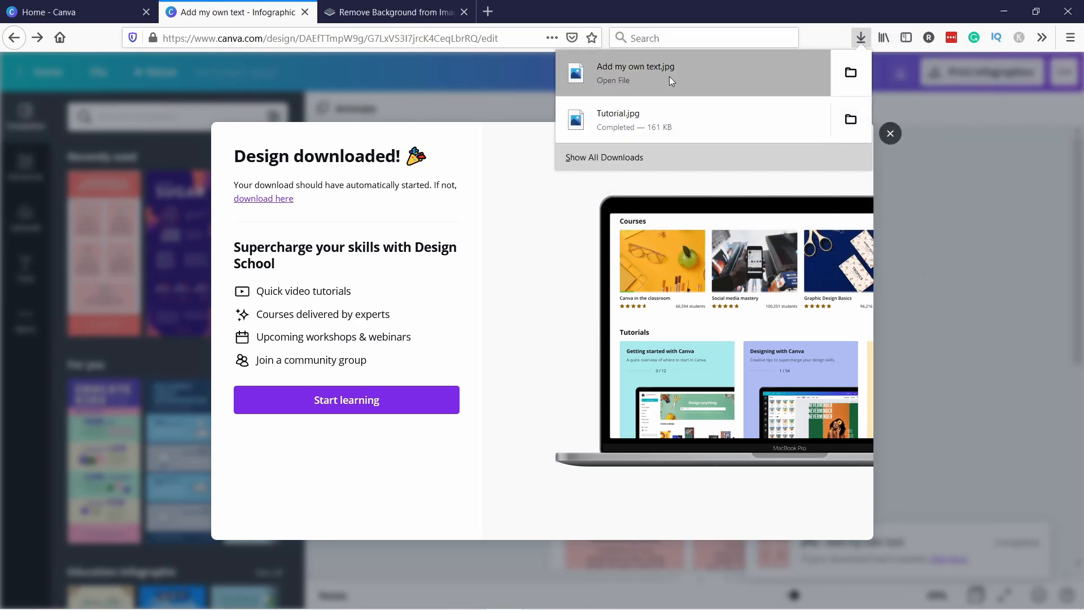
click(669, 76)
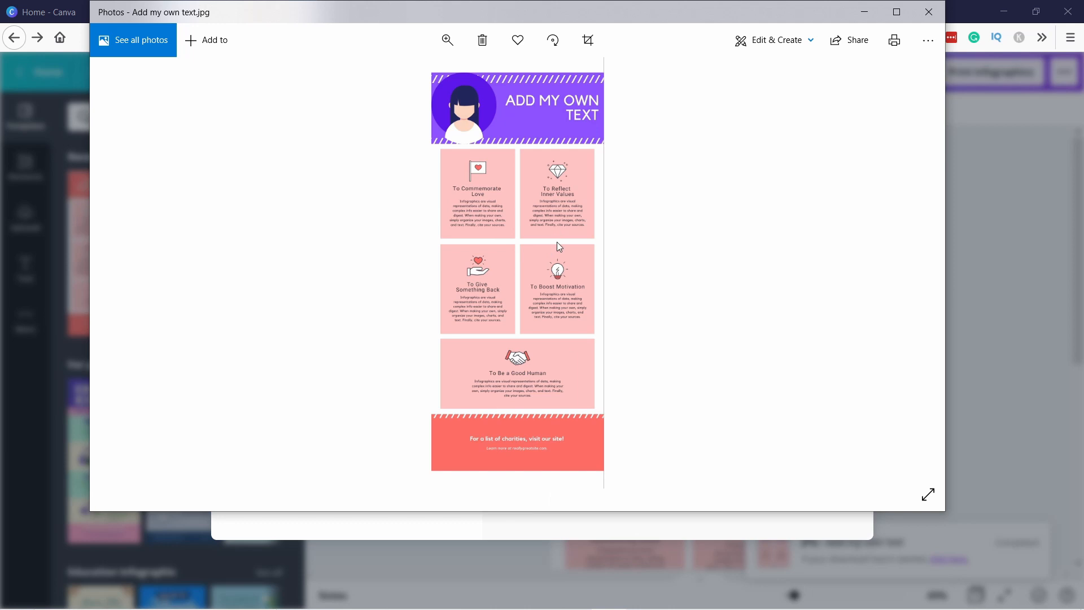
click(923, 13)
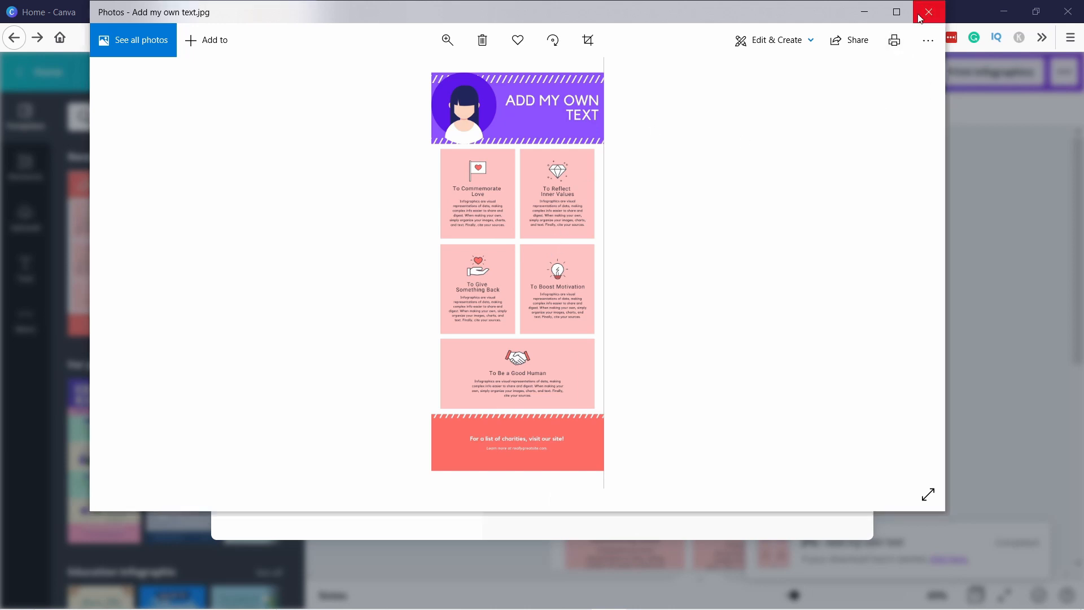
click(872, 148)
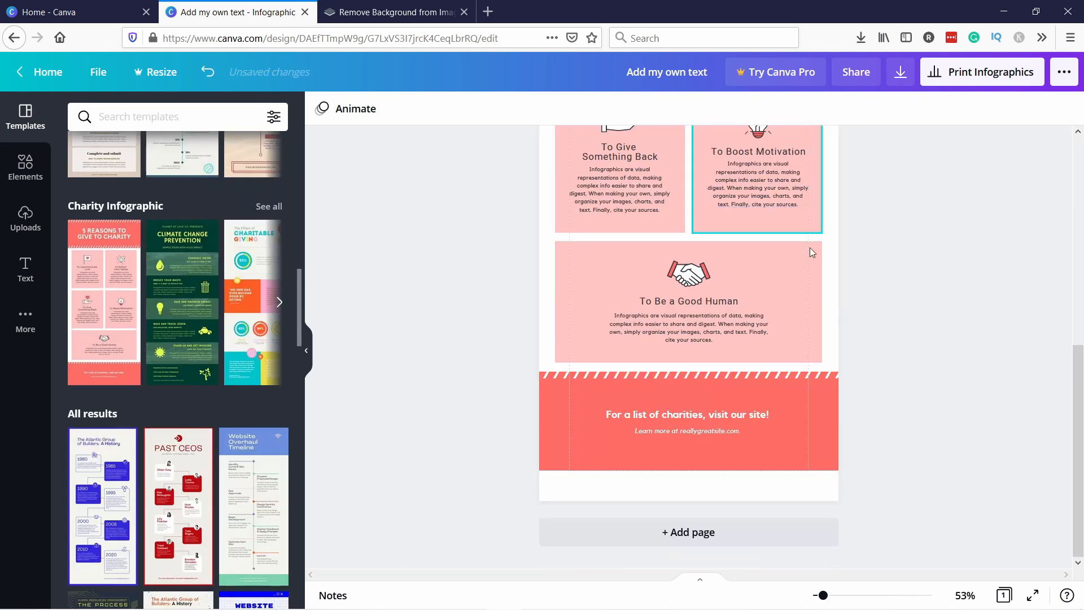
scroll(790, 316, up, 7)
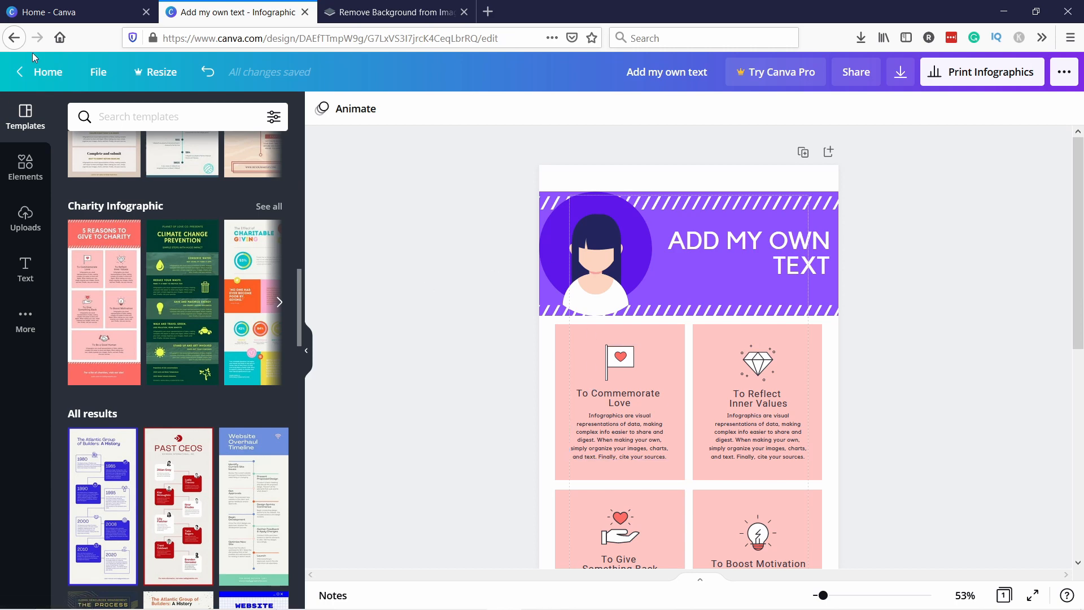
Open the Brand Kit from the Canva home and change the first brand colour to an olive green
click(45, 71)
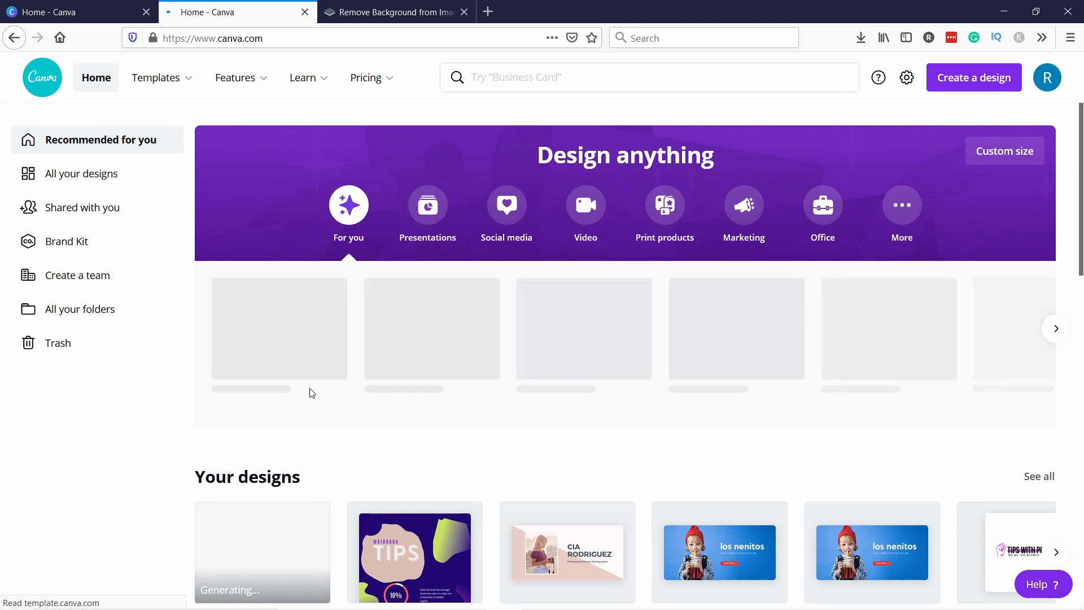
scroll(282, 412, down, 1)
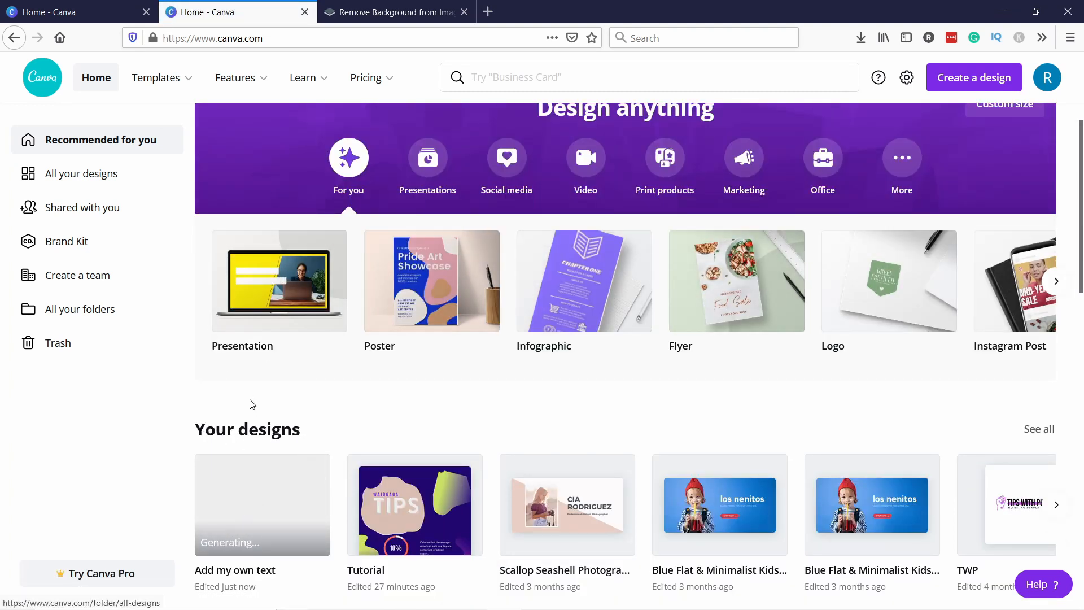
click(59, 248)
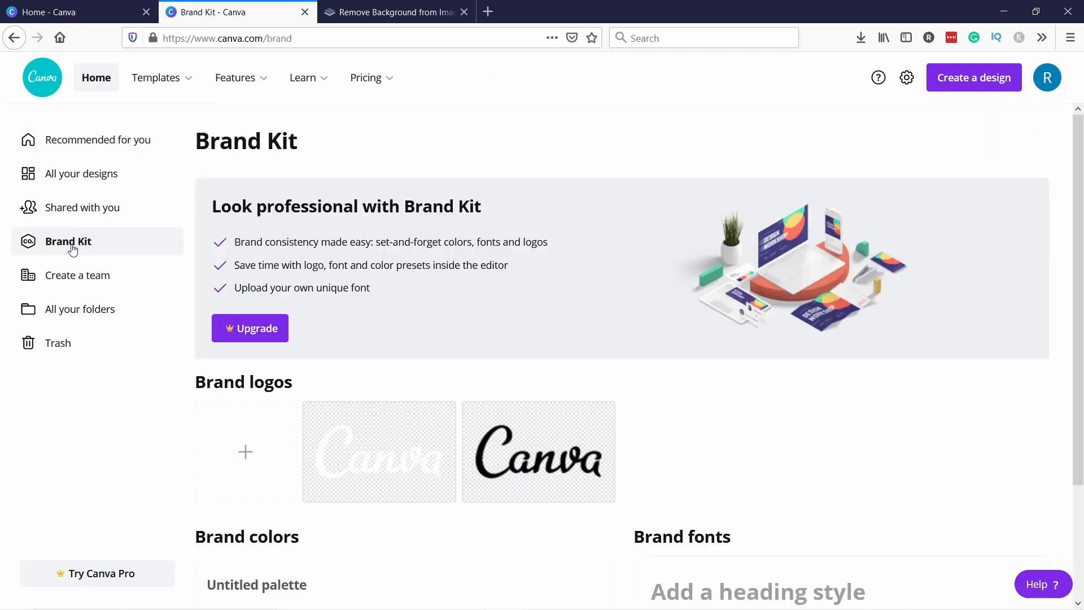
scroll(365, 173, down, 3)
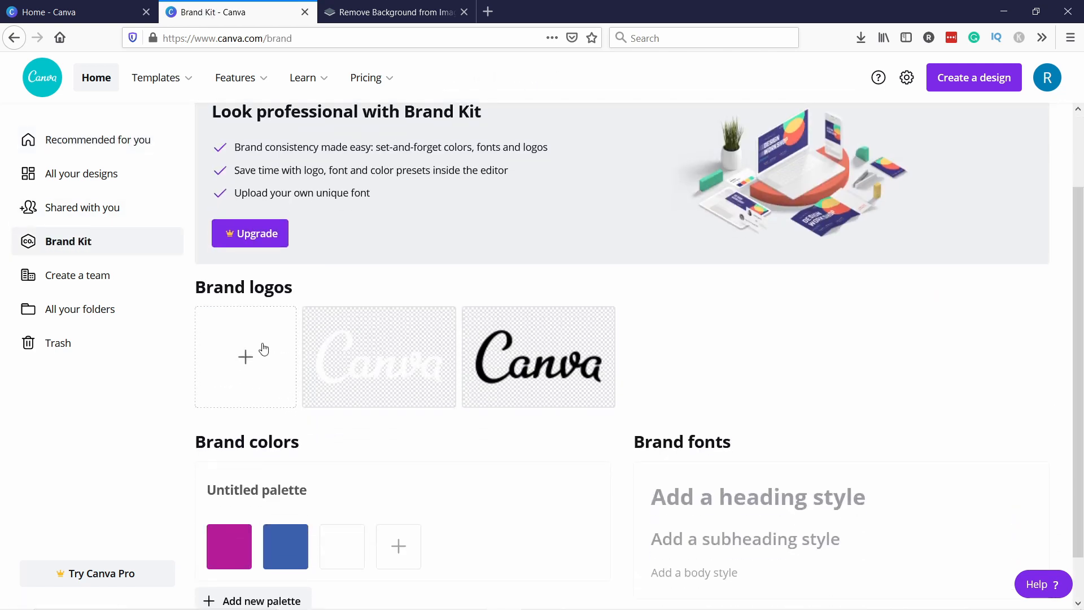
scroll(273, 353, down, 2)
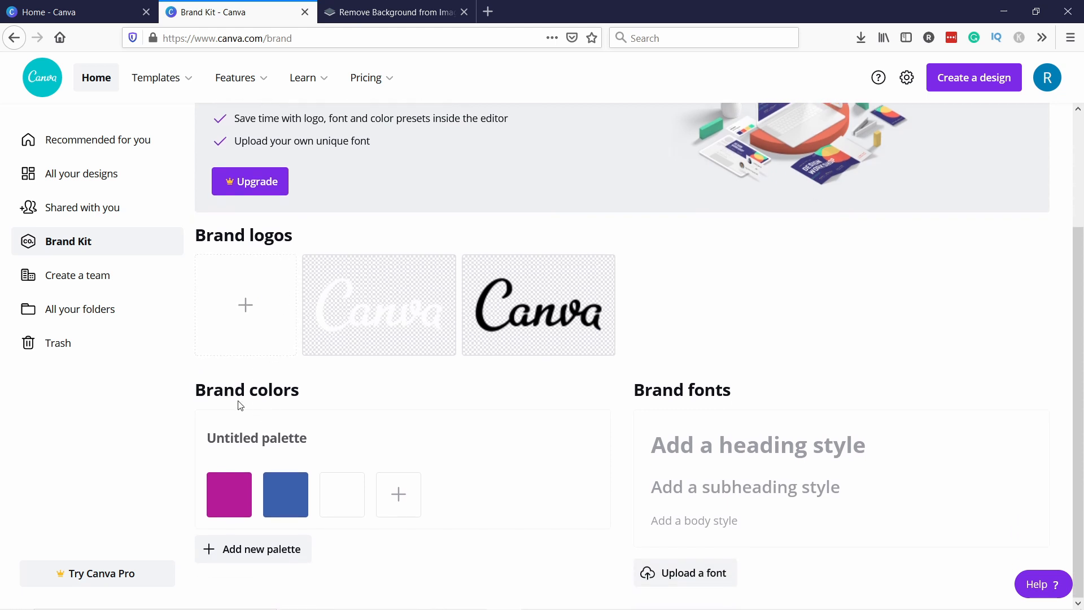
click(229, 494)
click(244, 370)
click(266, 406)
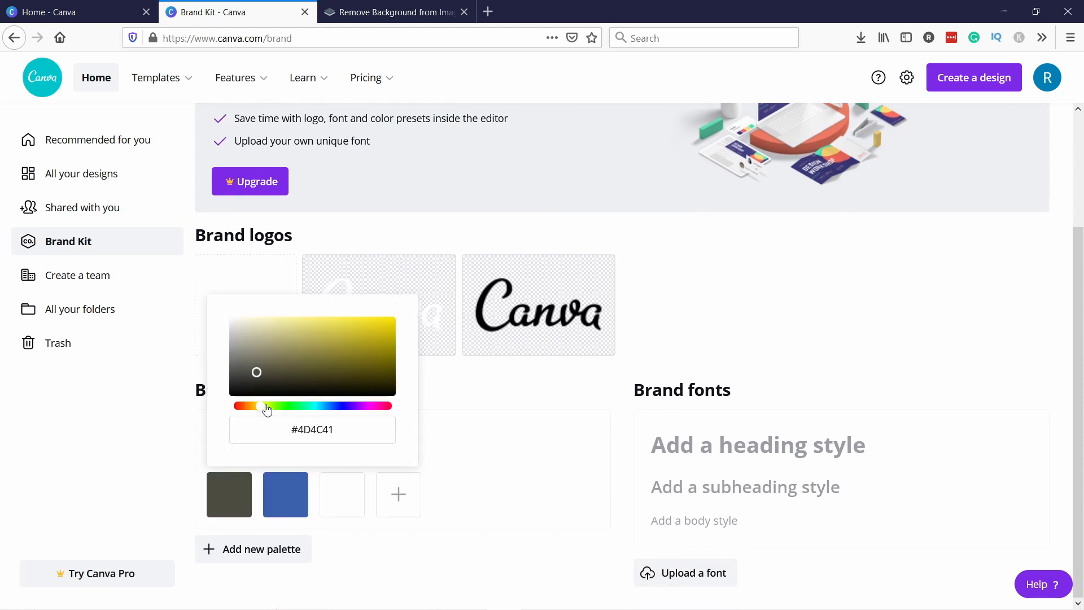
click(297, 364)
Change the second brand colour to #5D1340
click(288, 492)
click(289, 497)
mouse_move(351, 328)
mouse_down()
mouse_move(340, 351)
mouse_move(428, 325)
mouse_move(416, 365)
mouse_up()
click(431, 406)
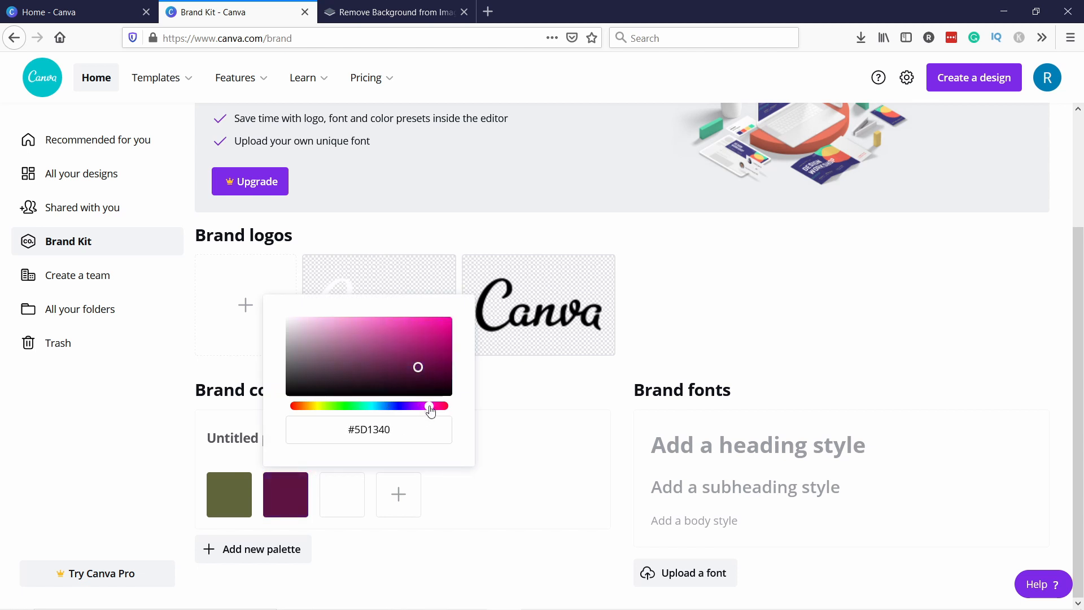
Change the third brand colour to a dusty rose
click(338, 504)
click(341, 484)
drag(370, 329, 396, 357)
Try to add a fourth brand colour and dismiss the Canva Pro prompt
click(395, 516)
click(396, 515)
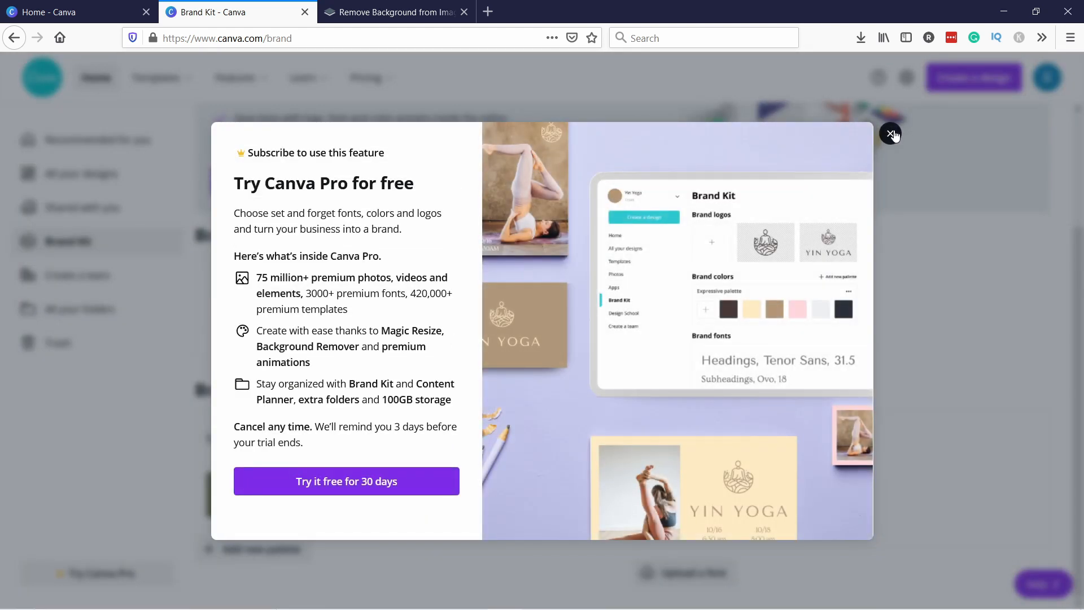
click(891, 134)
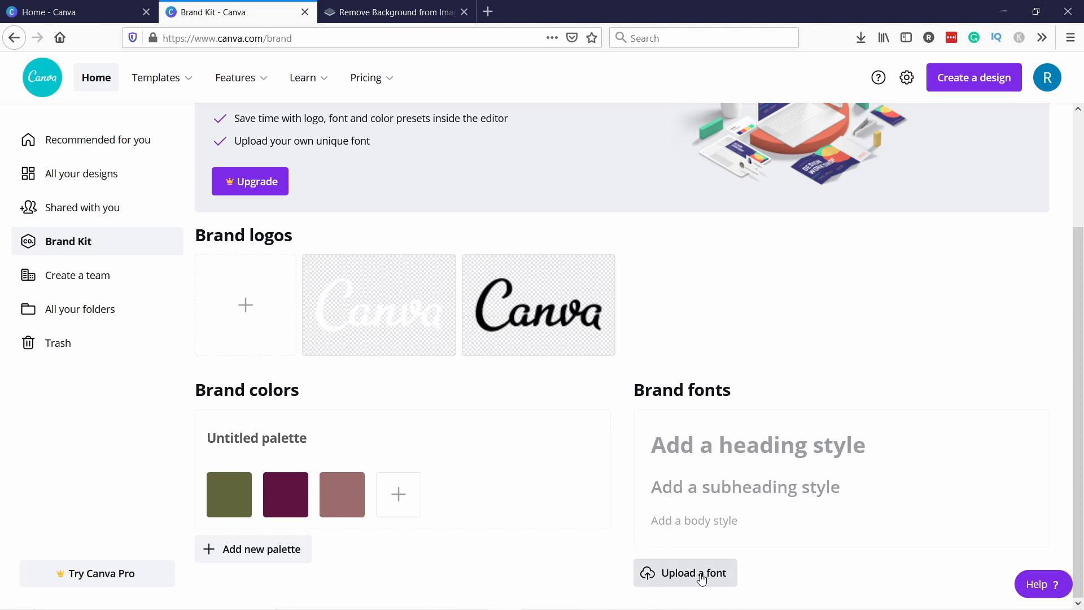
scroll(411, 218, up, 1)
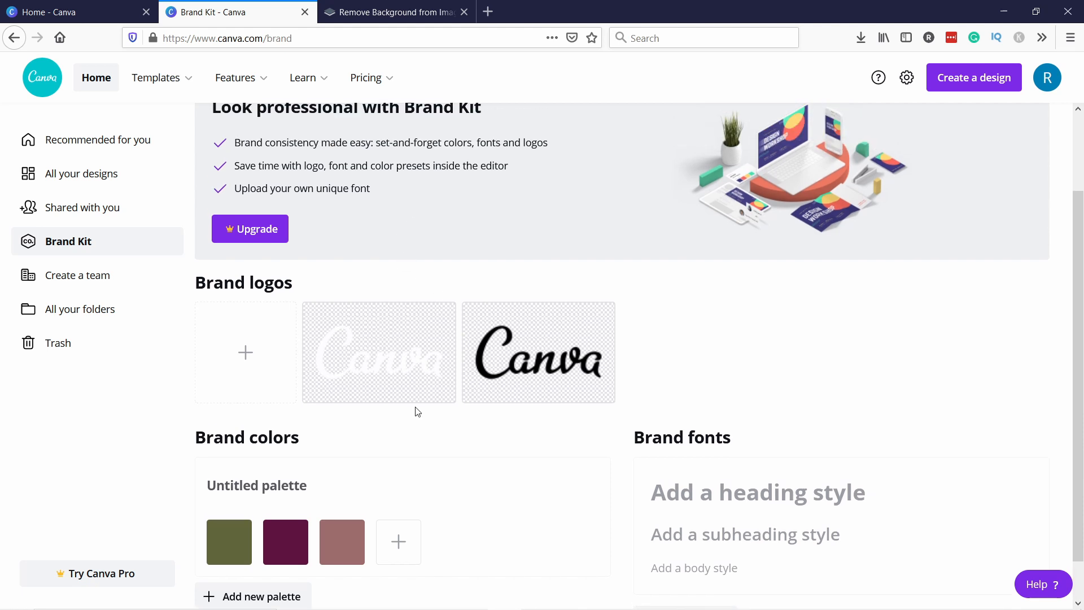
scroll(437, 497, down, 1)
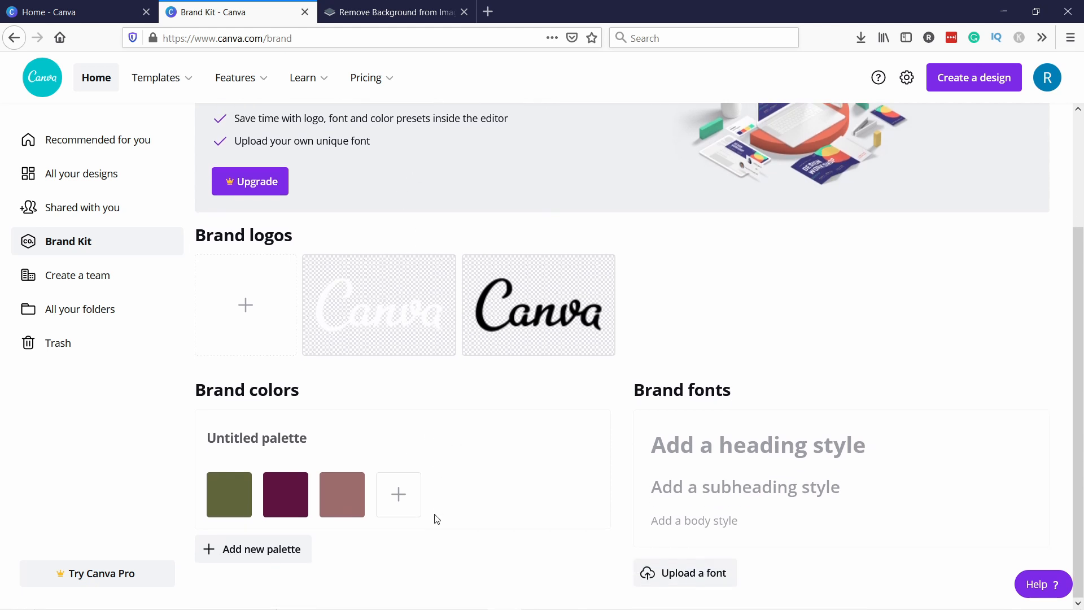